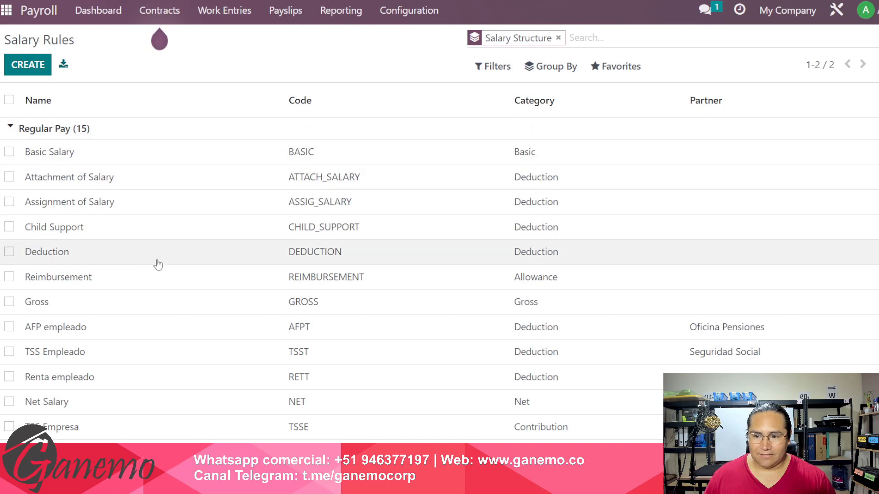
scroll(138, 229, "up", 2)
left_click(103, 146)
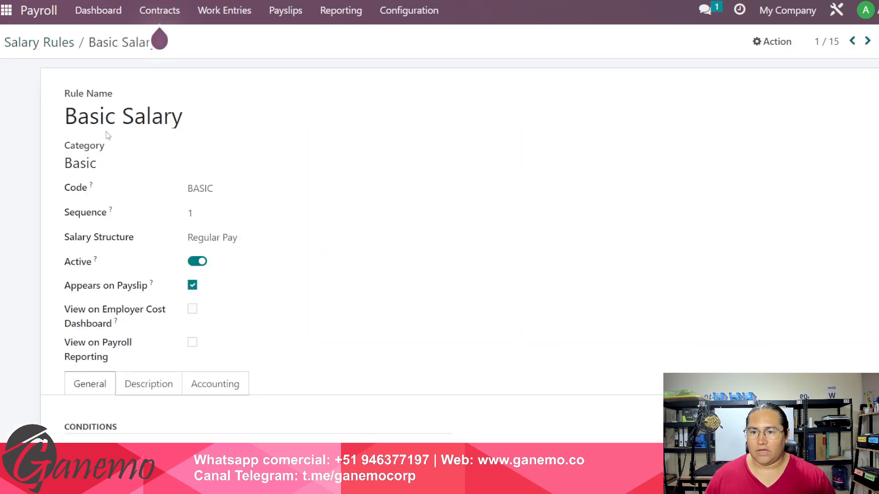
left_click(68, 43)
left_click(118, 132)
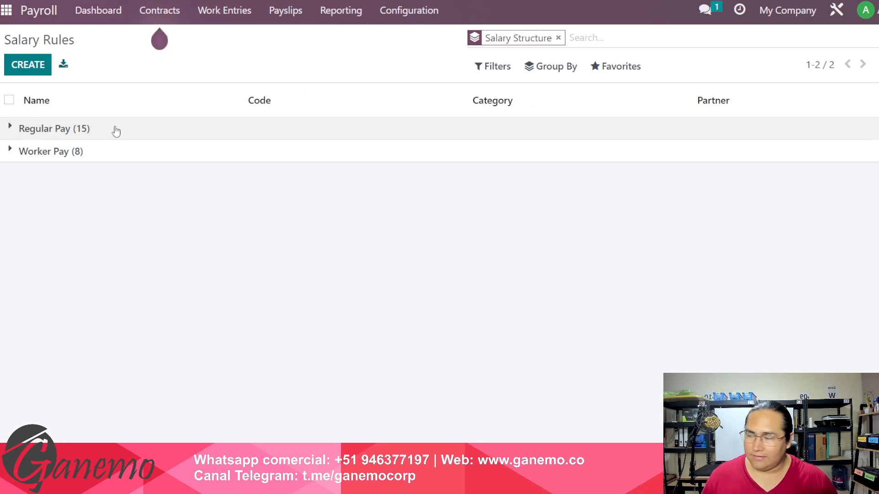
left_click(112, 132)
left_click(108, 133)
left_click(107, 133)
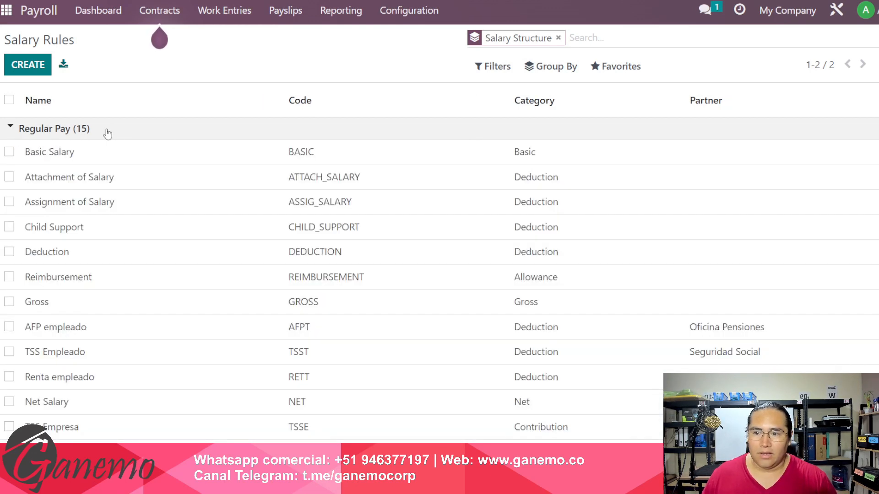
left_click(107, 133)
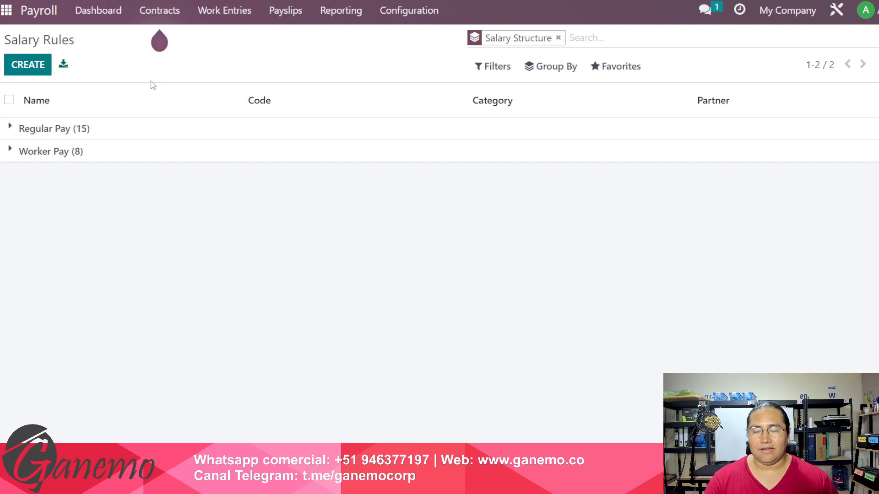
left_click(106, 130)
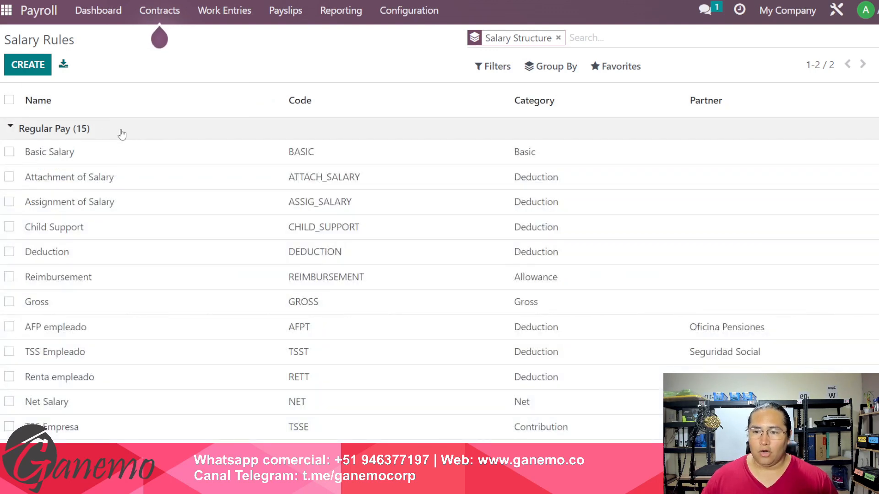
left_click(122, 133)
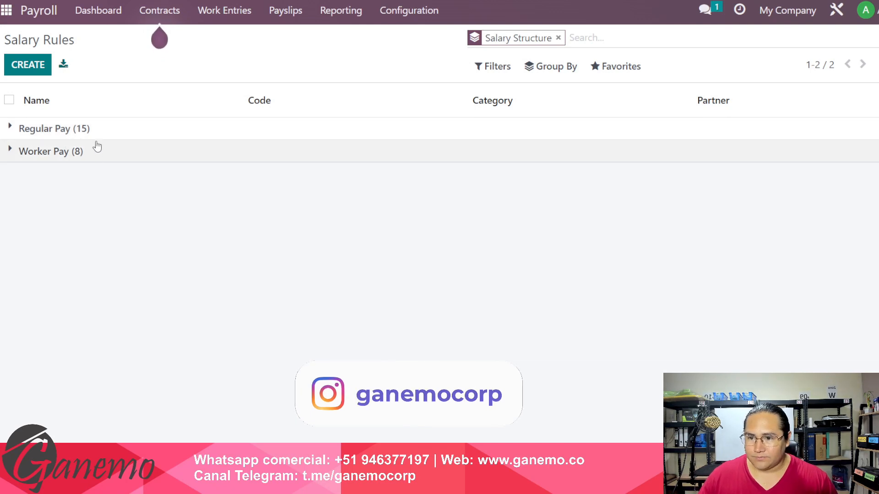
Step: Expand the Regular Pay structure and review the names, codes and categories of its salary rules
left_click(94, 133)
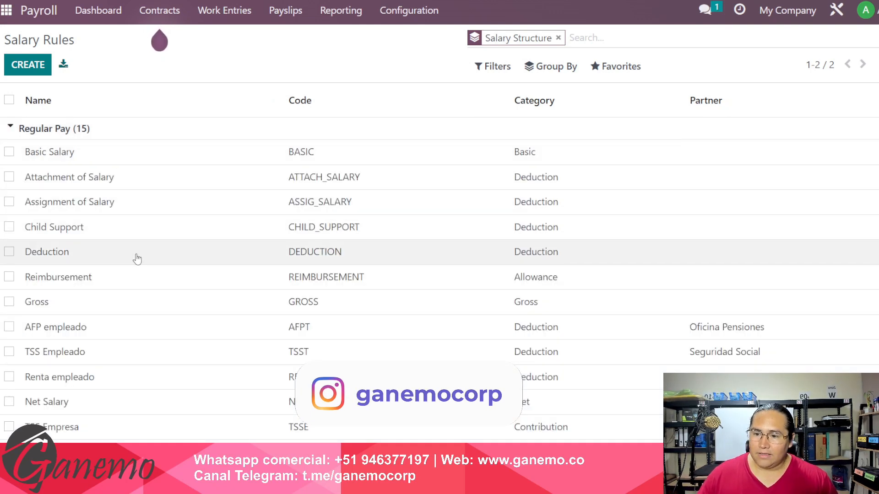
scroll(137, 274, "down", 2)
scroll(198, 361, "up", 2)
scroll(218, 345, "down", 1)
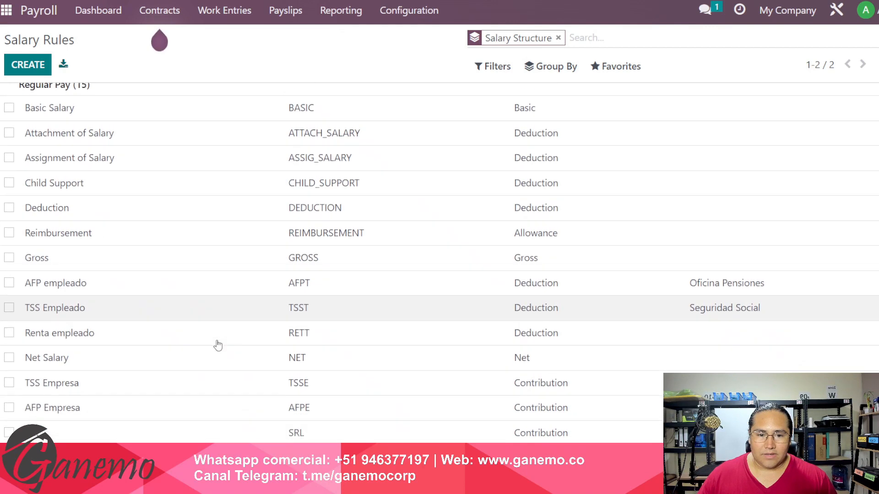
scroll(218, 345, "down", 1)
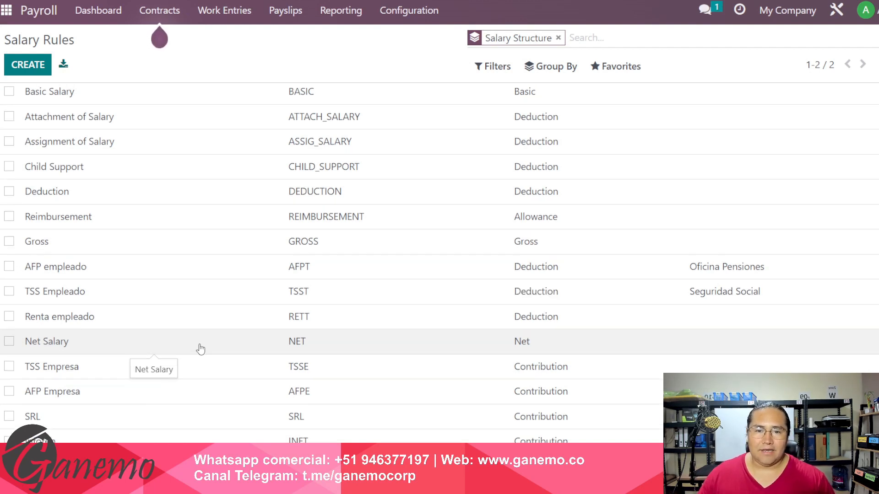
scroll(201, 350, "up", 2)
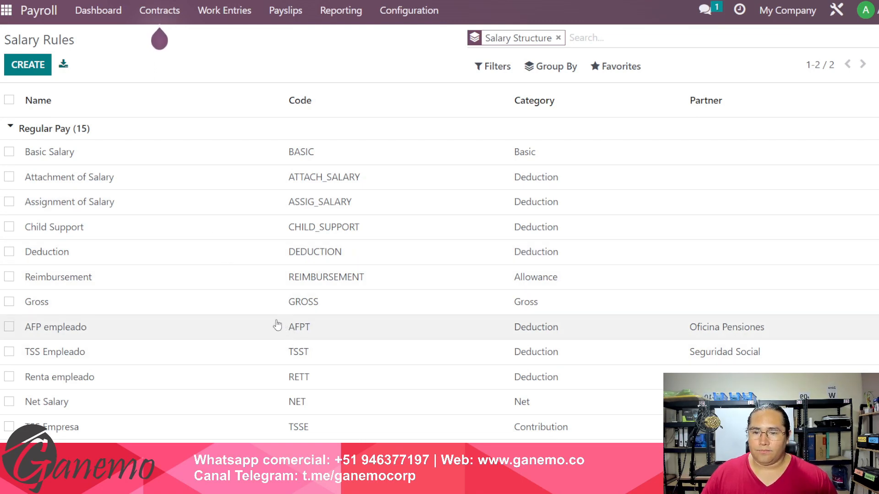
scroll(303, 336, "down", 1)
scroll(304, 337, "up", 1)
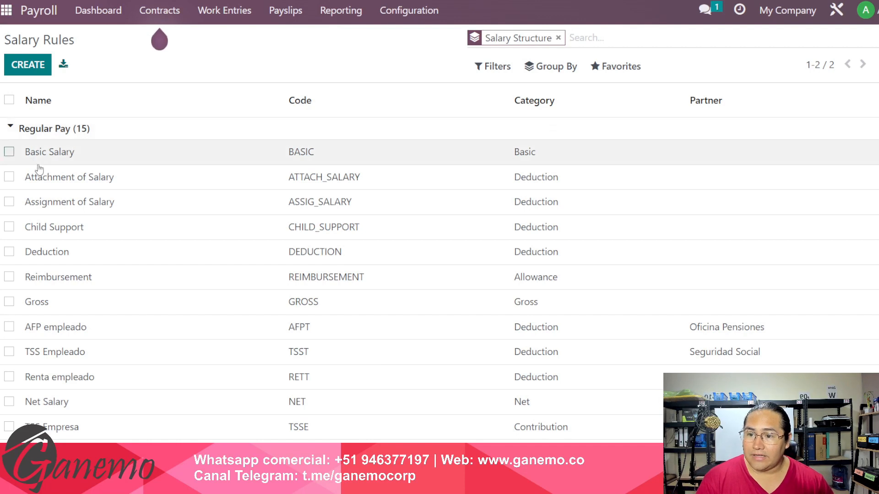
scroll(108, 197, "down", 2)
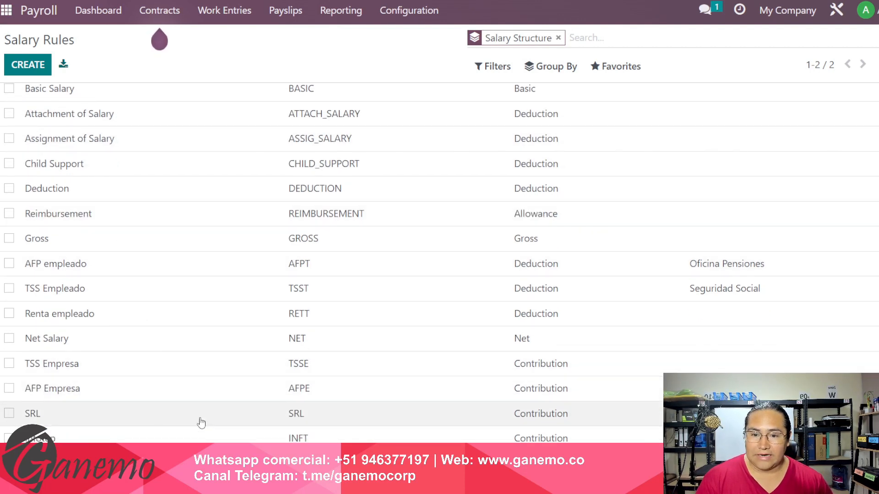
scroll(202, 423, "up", 2)
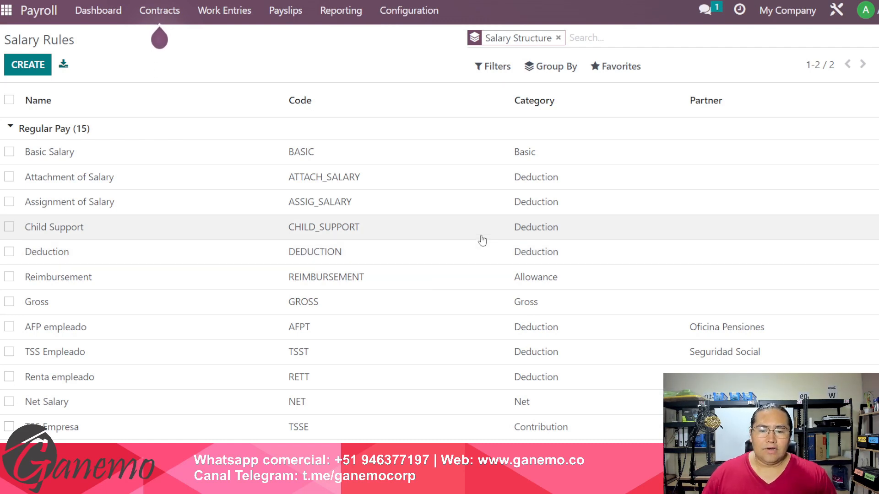
scroll(476, 247, "down", 1)
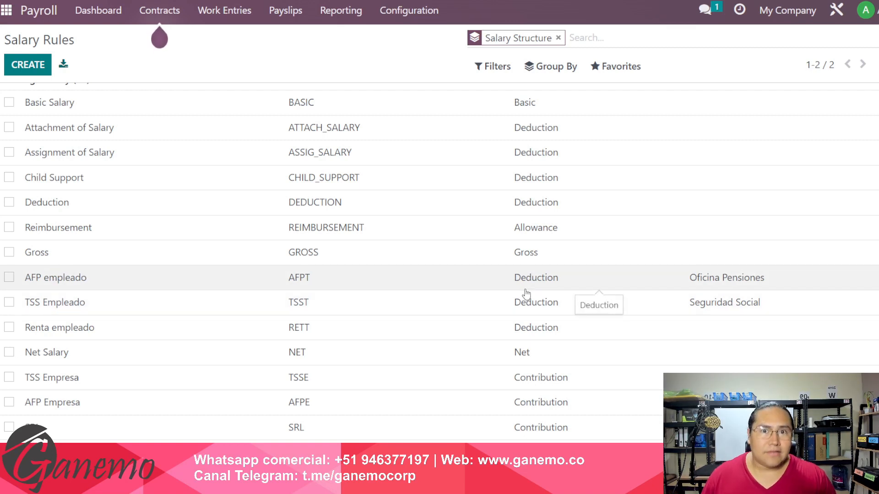
scroll(525, 291, "down", 1)
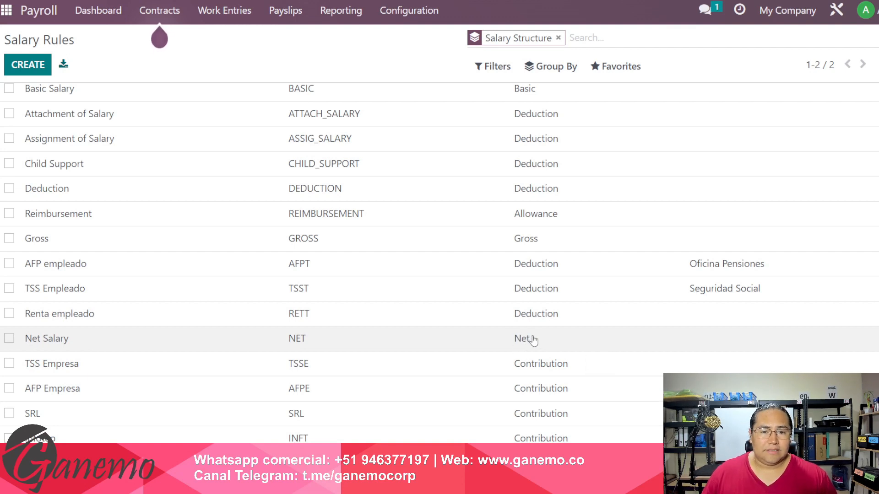
scroll(462, 334, "up", 2)
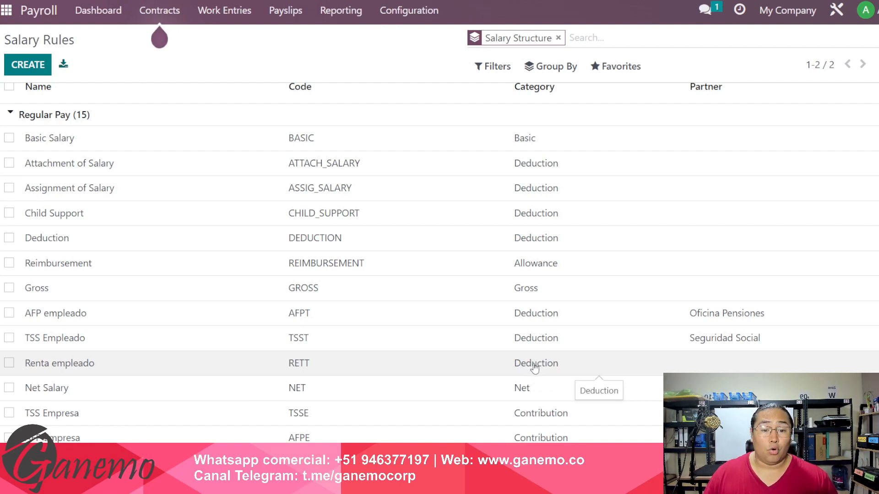
Step: Open the Net Salary rule, examine the categories summed in its Python code, and return to the salary rules list
left_click(530, 392)
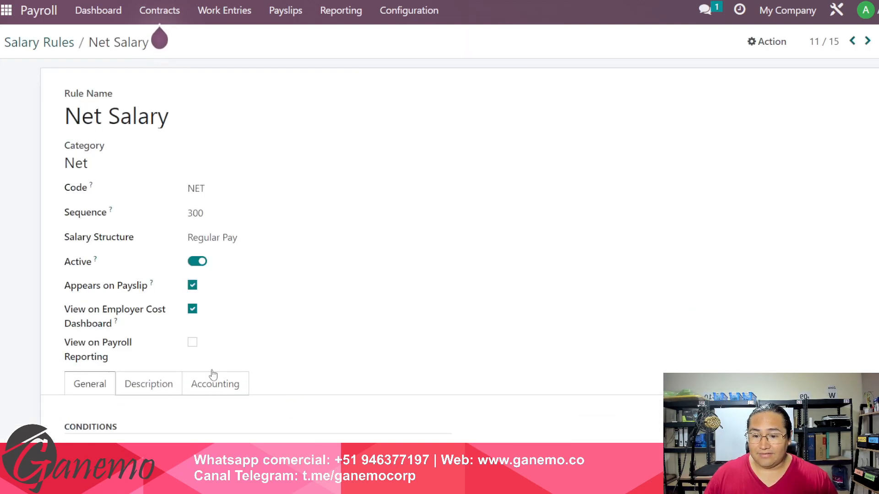
scroll(280, 335, "down", 5)
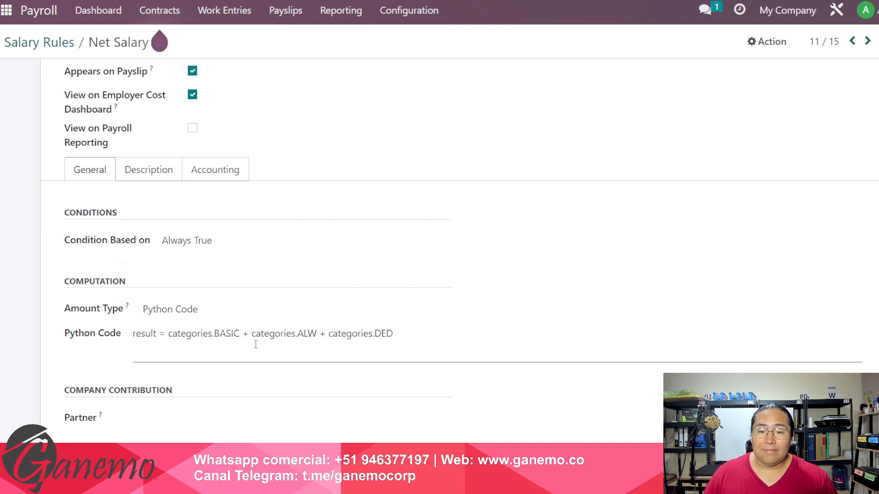
left_click_drag(344, 337, 396, 342)
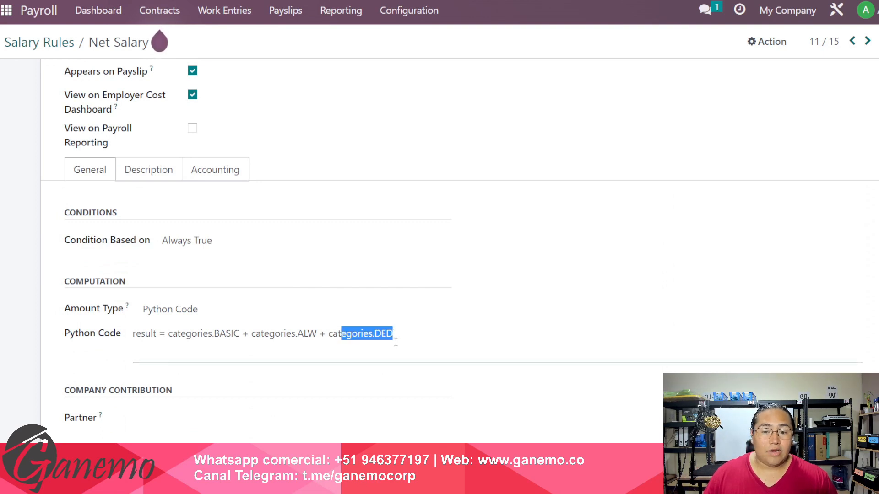
left_click(353, 336)
left_click_drag(337, 336, 404, 335)
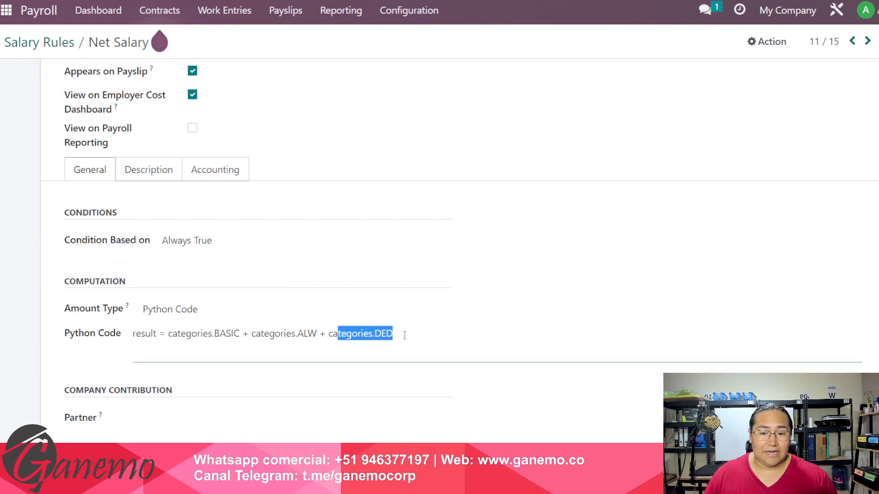
left_click(47, 42)
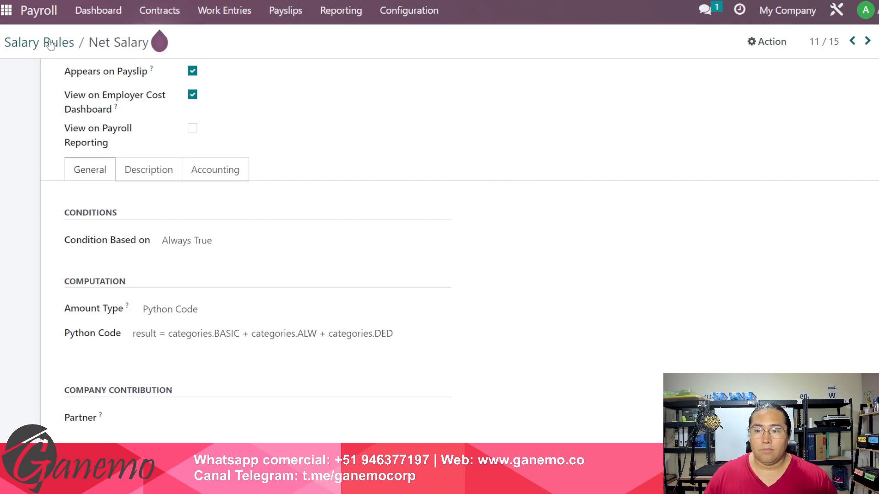
Step: Create a new salary rule named "Fondo Empleado" with category Deduction and code FOEM
scroll(374, 330, "down", 2)
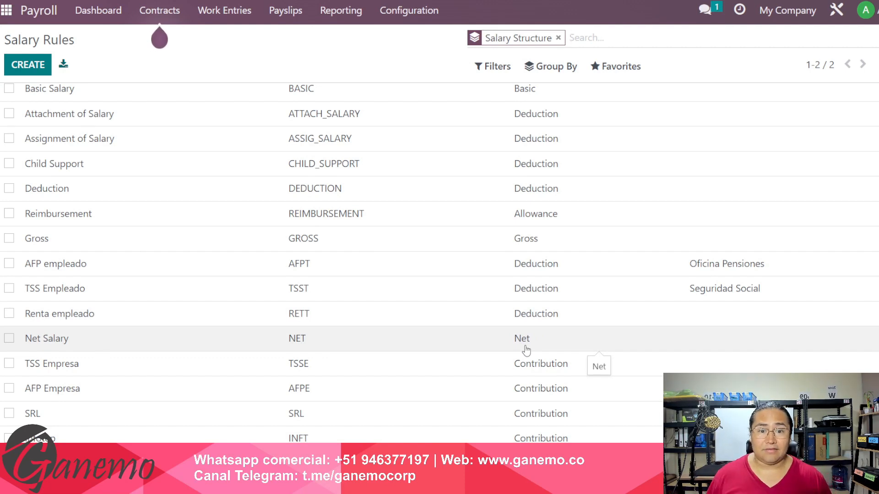
scroll(595, 352, "up", 3)
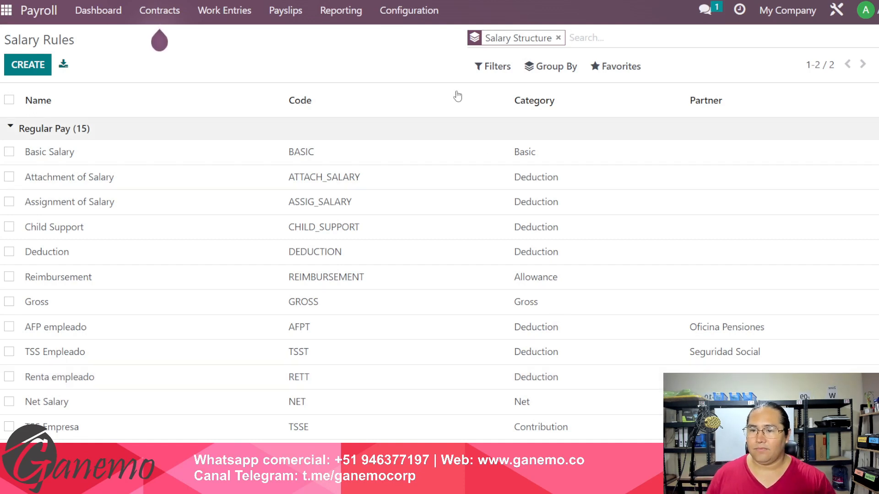
left_click(25, 65)
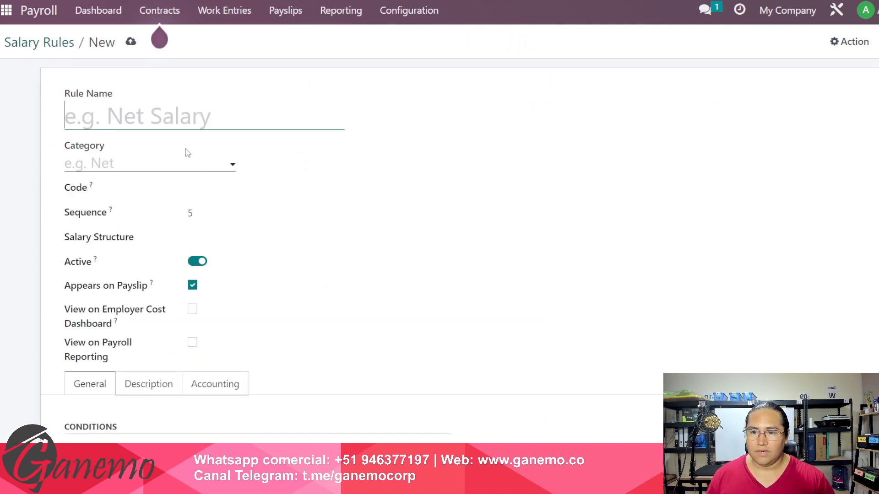
type("F")
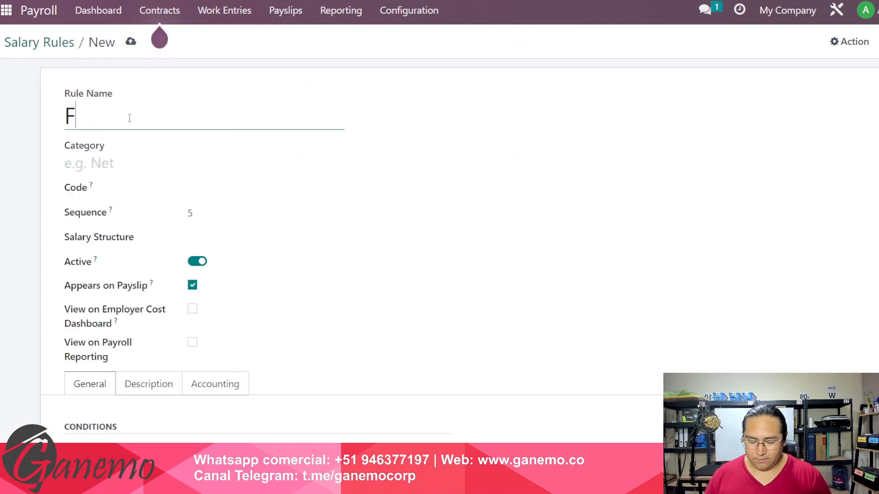
type("ondo Empleado")
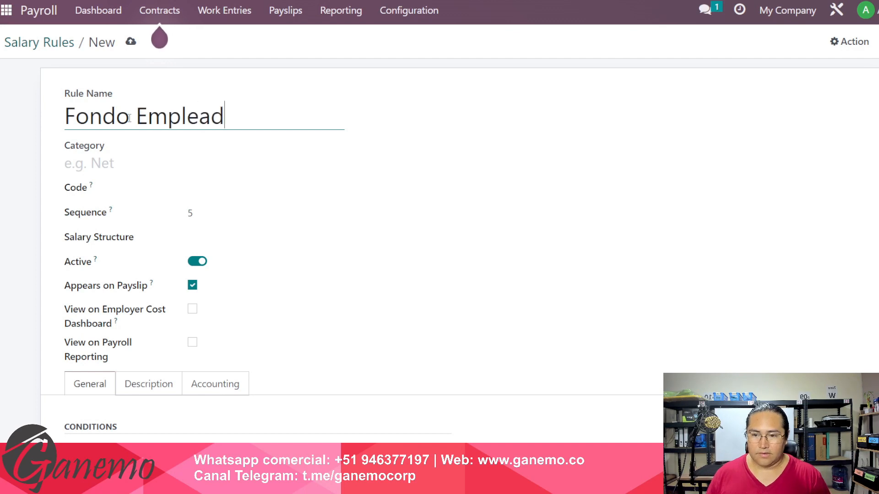
left_click(124, 172)
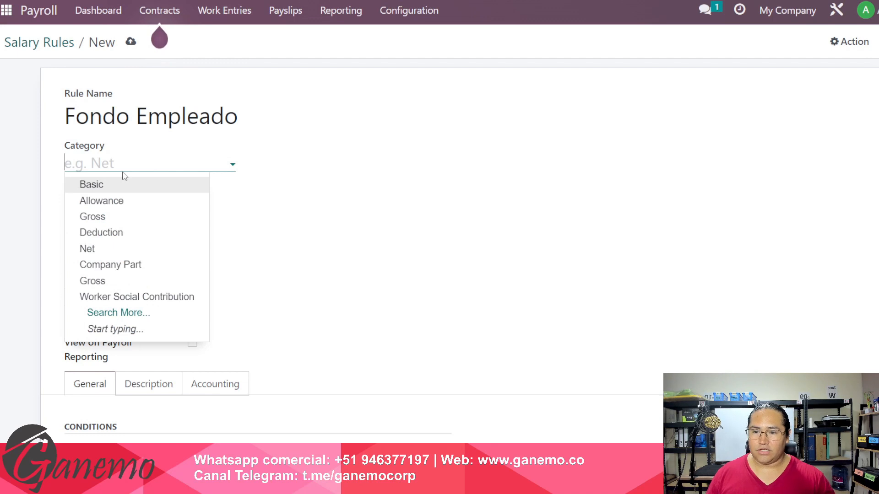
left_click(126, 232)
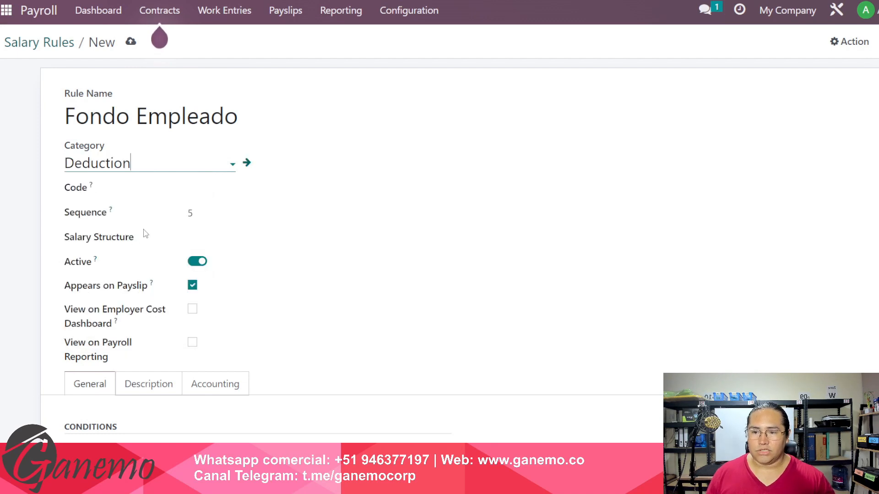
left_click(196, 190)
type("d")
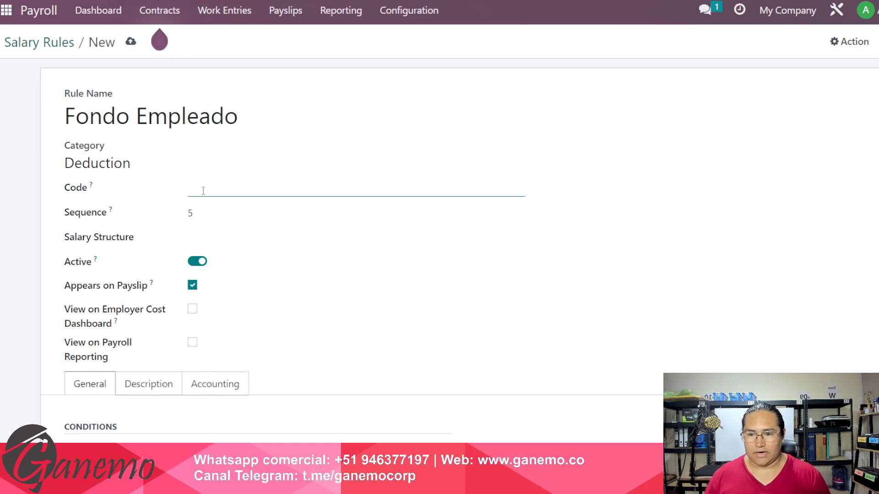
type("FOEM")
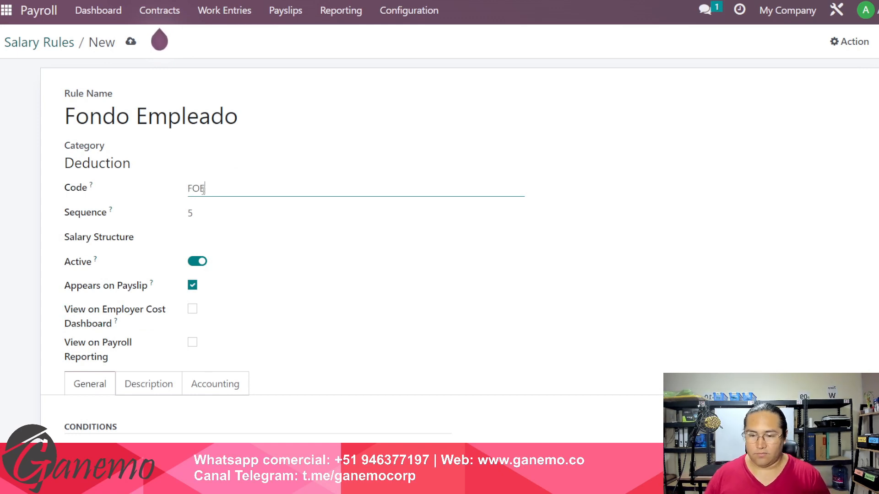
Step: Assign the Regular Pay salary structure to the new rule, save it, and return to the salary rules list
left_click(211, 212)
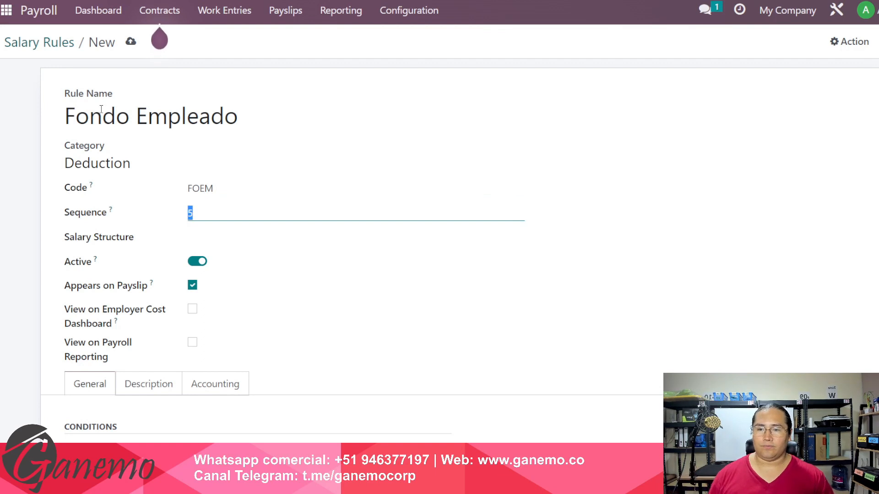
left_click(59, 43)
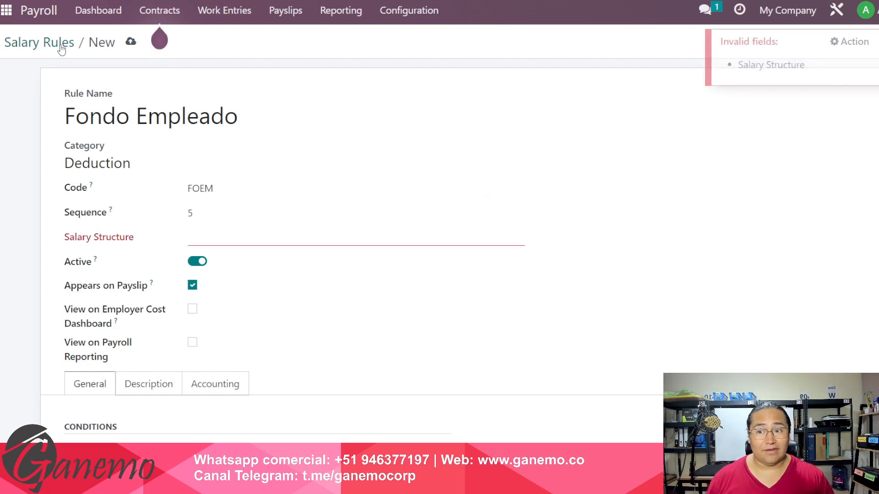
left_click(194, 242)
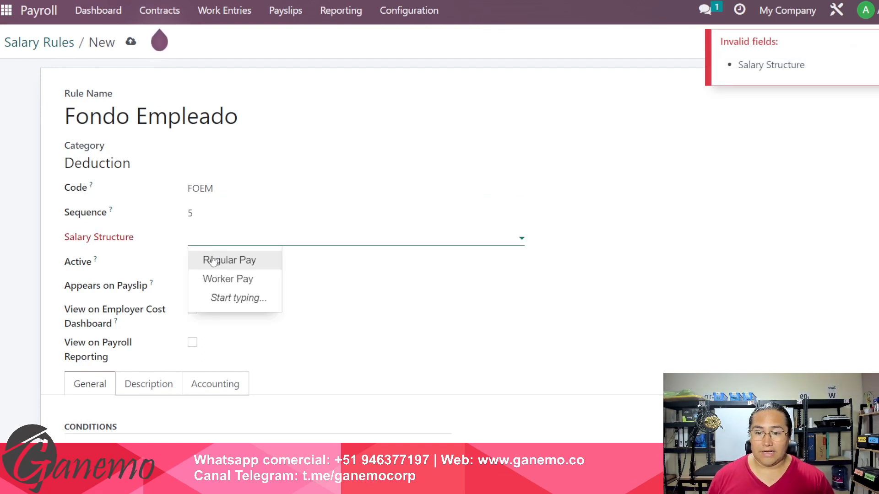
left_click(235, 259)
left_click_drag(235, 241, 181, 241)
left_click(42, 45)
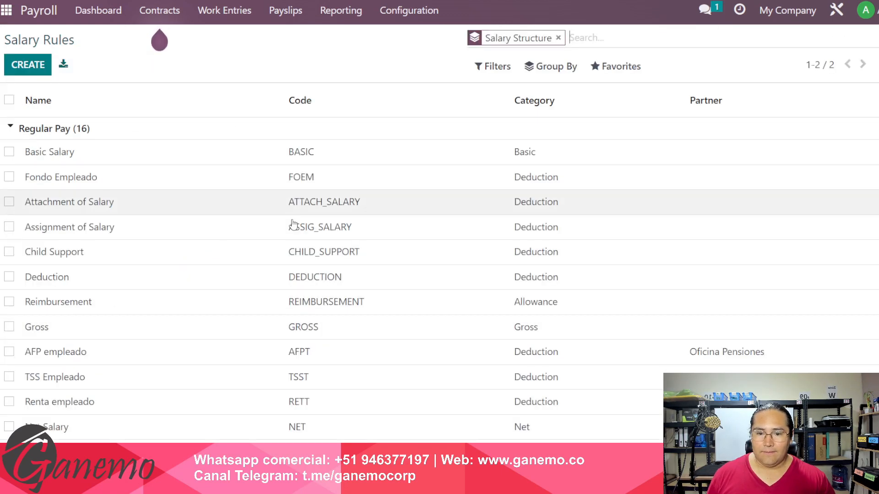
scroll(201, 356, "down", 1)
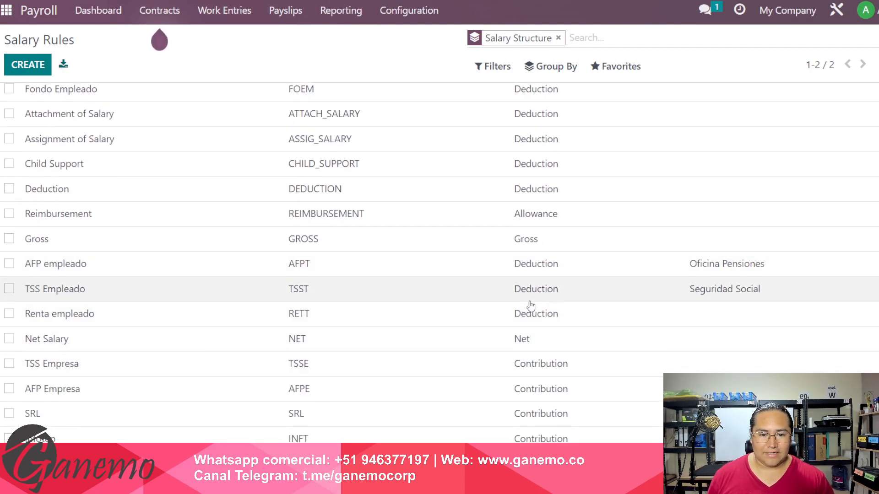
Step: Open the TSS Empleado rule to check its sequence, return to the salary rules list and look through the Regular Pay rules
left_click(471, 292)
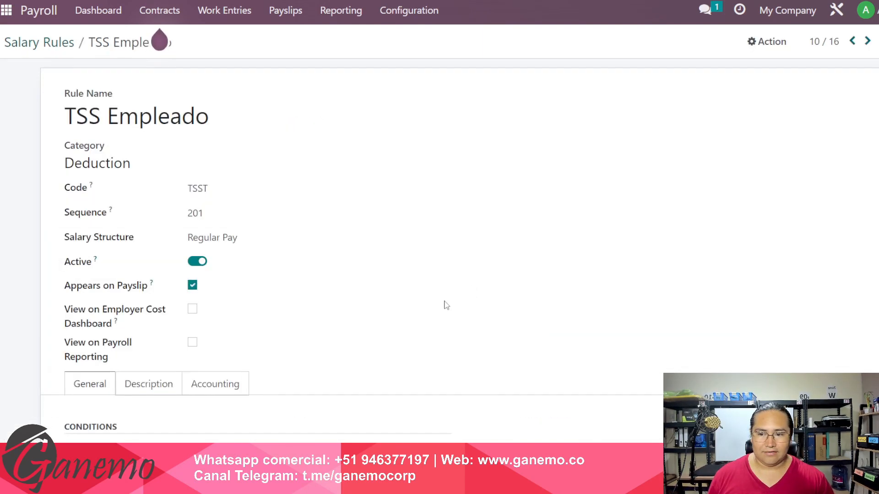
left_click(52, 49)
scroll(226, 222, "up", 3)
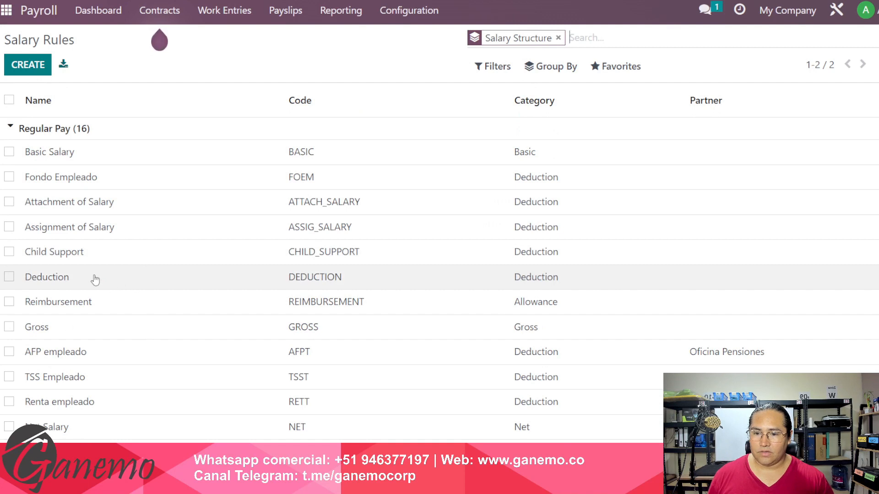
scroll(153, 312, "down", 2)
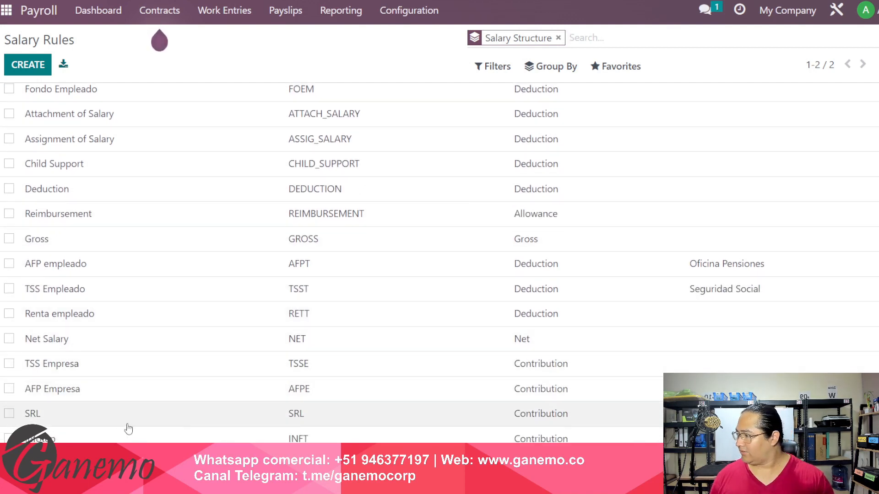
scroll(134, 196, "up", 2)
Step: Set the Fondo Empleado rule's sequence to 201 and enable View on Payroll Reporting
left_click(98, 179)
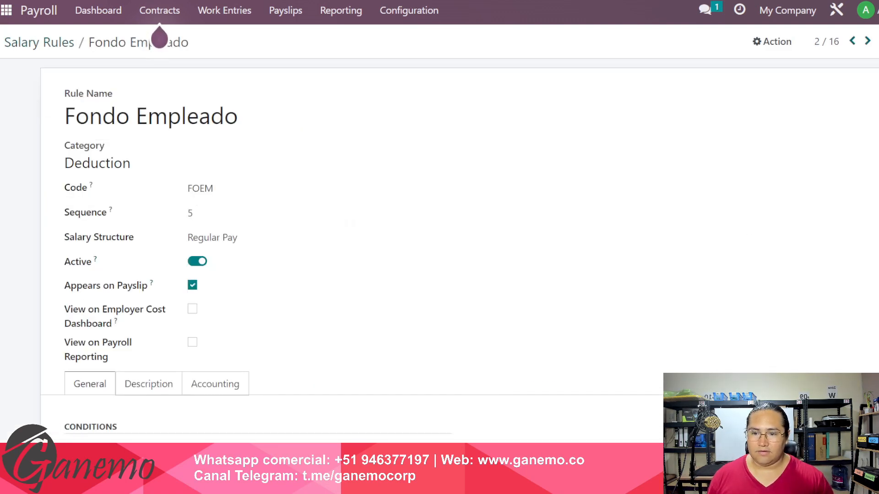
left_click(194, 213)
left_click_drag(202, 213, 185, 216)
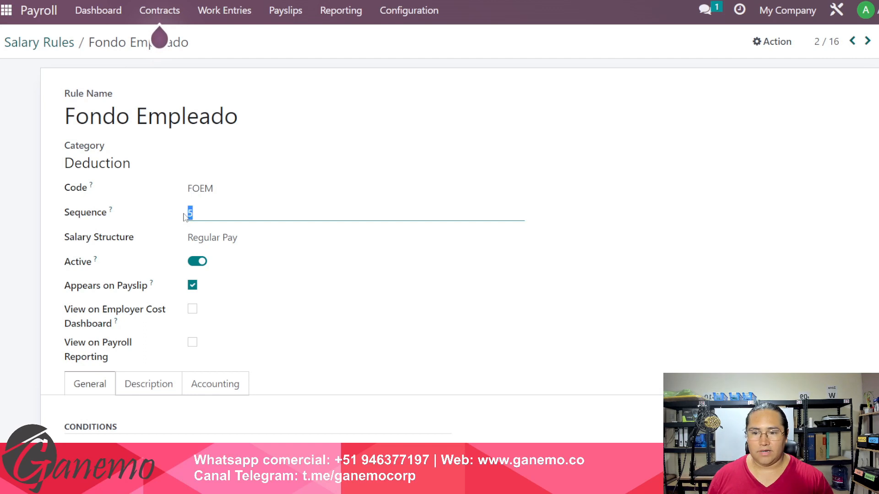
type("201")
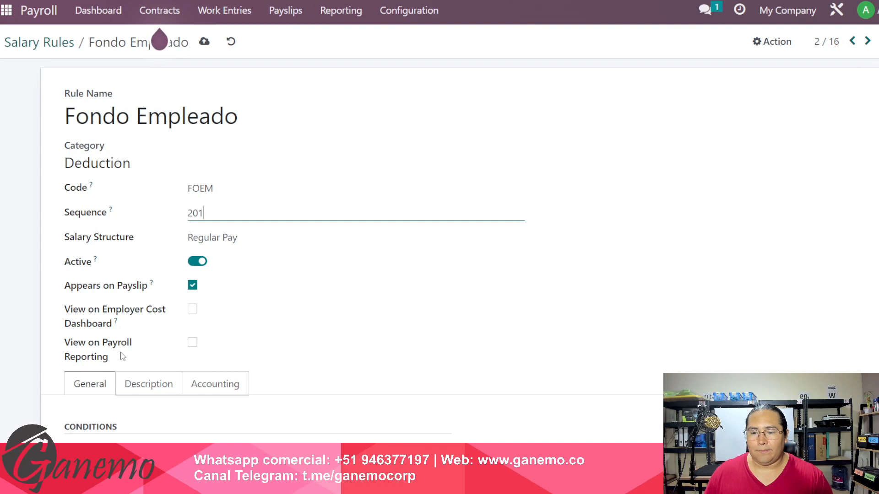
left_click(193, 343)
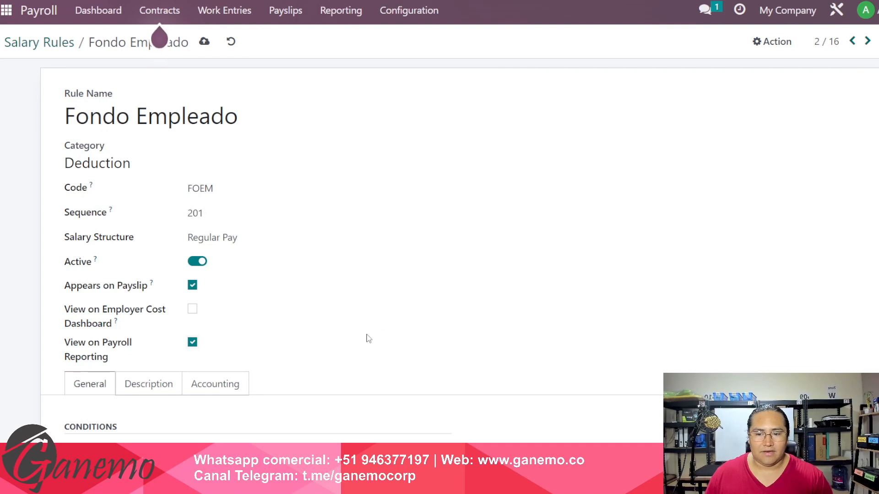
Step: Examine the Fondo Empleado rule's condition setting, its name and its assigned salary structure
scroll(365, 339, "down", 2)
left_click_drag(82, 362, 146, 362)
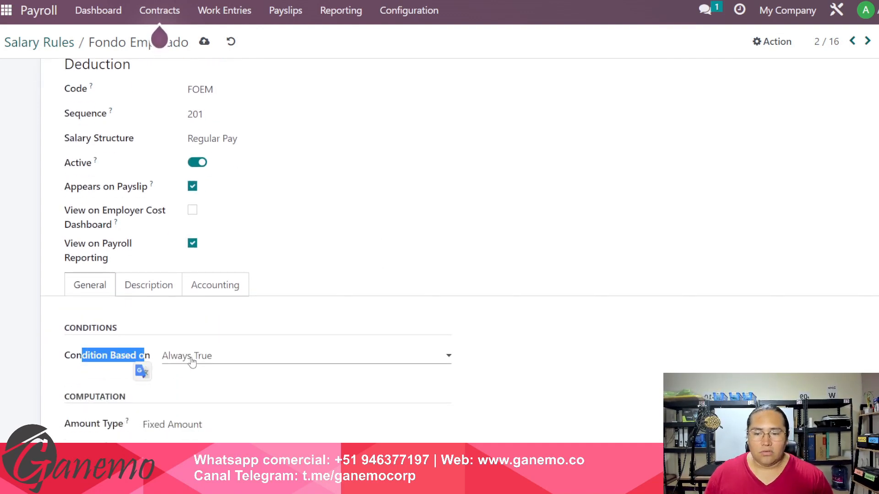
left_click(194, 362)
left_click(133, 364)
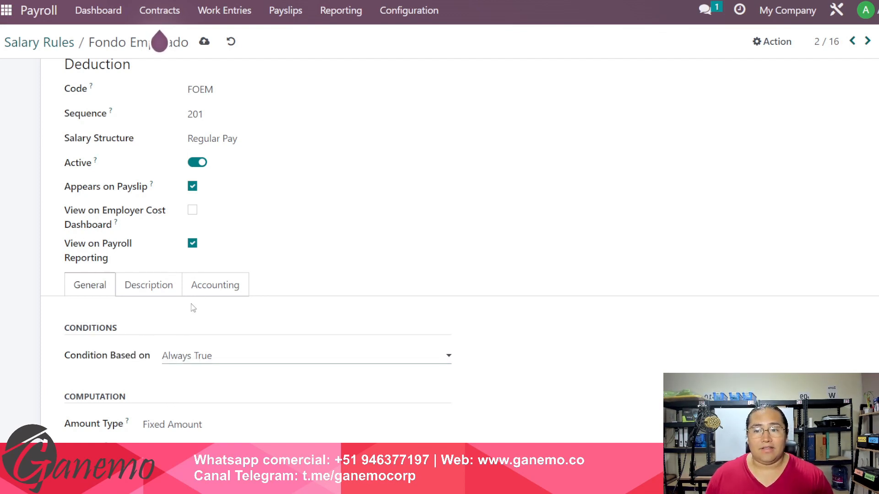
scroll(206, 341, "up", 2)
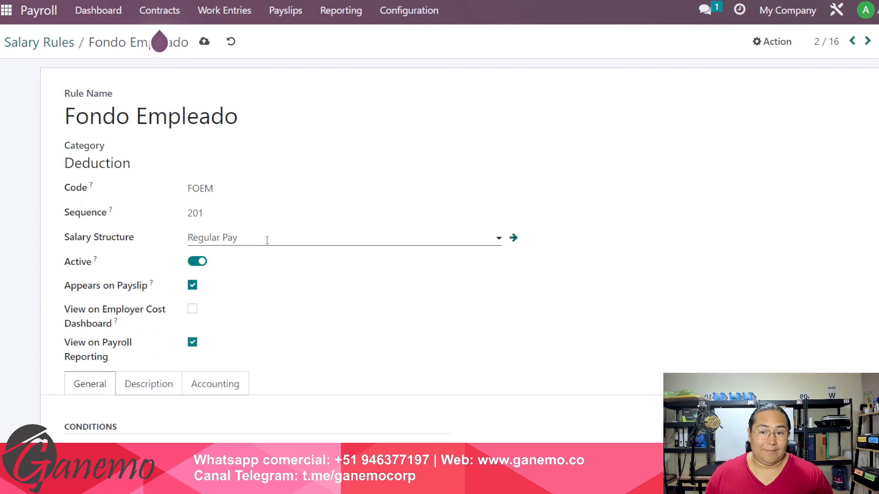
left_click_drag(256, 238, 165, 247)
left_click_drag(92, 237, 121, 244)
left_click_drag(247, 118, 64, 118)
left_click_drag(302, 241, 146, 228)
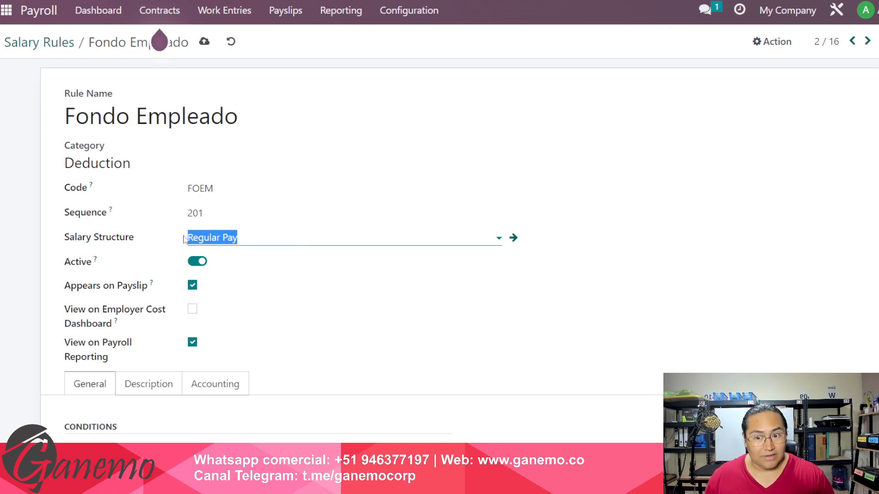
left_click(263, 236)
left_click_drag(276, 237, 161, 230)
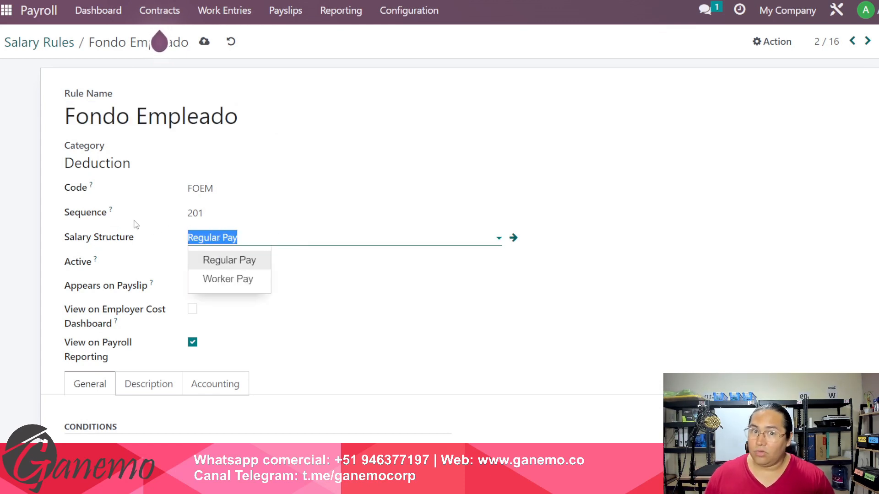
left_click_drag(257, 128, 27, 136)
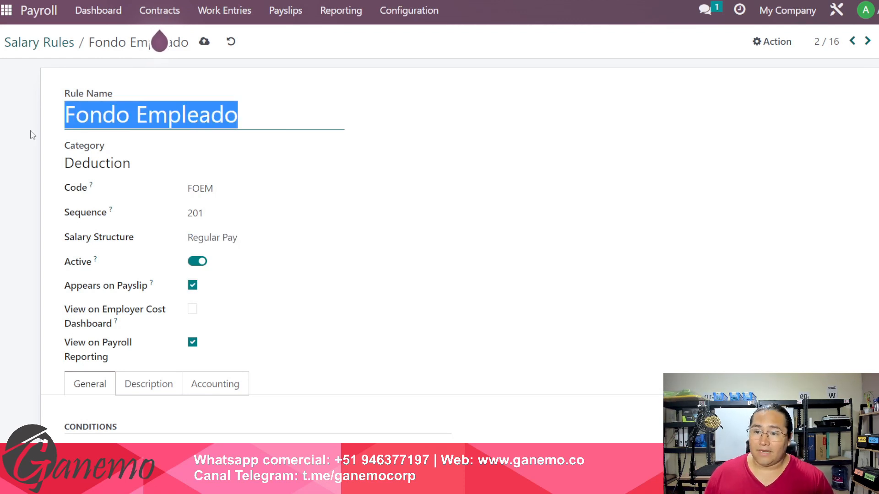
left_click(26, 134)
left_click_drag(70, 237, 129, 237)
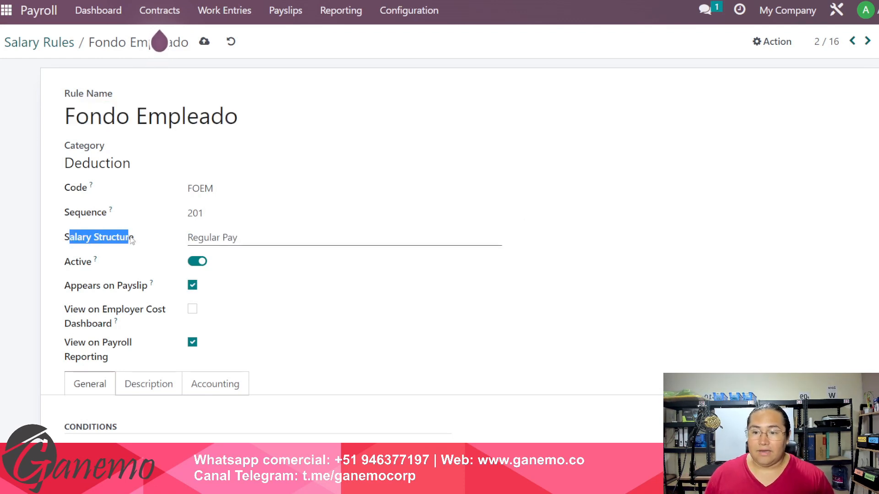
left_click(47, 243)
scroll(190, 249, "down", 3)
scroll(192, 262, "down", 1)
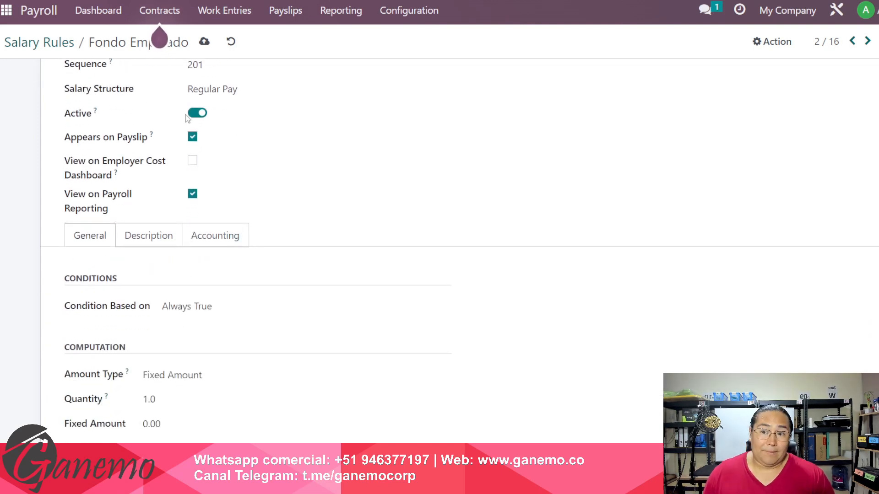
left_click_drag(249, 90, 187, 95)
left_click_drag(71, 305, 158, 308)
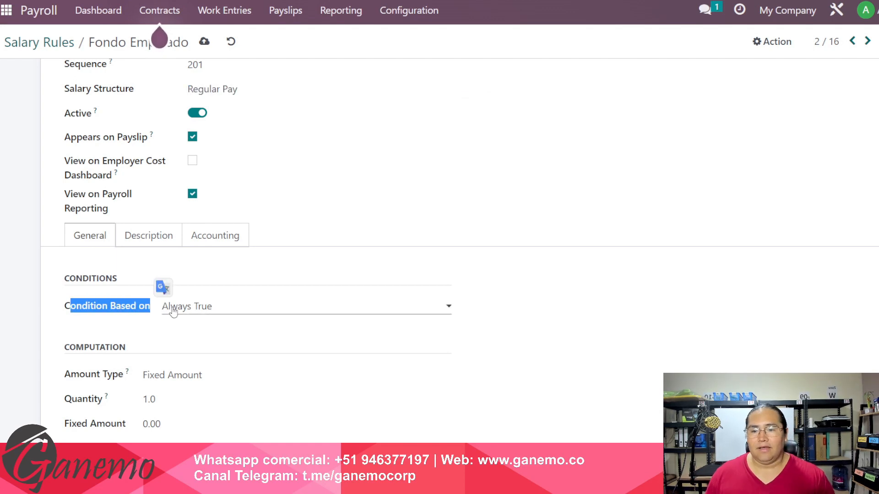
Step: Try Percentage (%) as the rule's computation amount type, and set it to Python Code
scroll(274, 394, "down", 2)
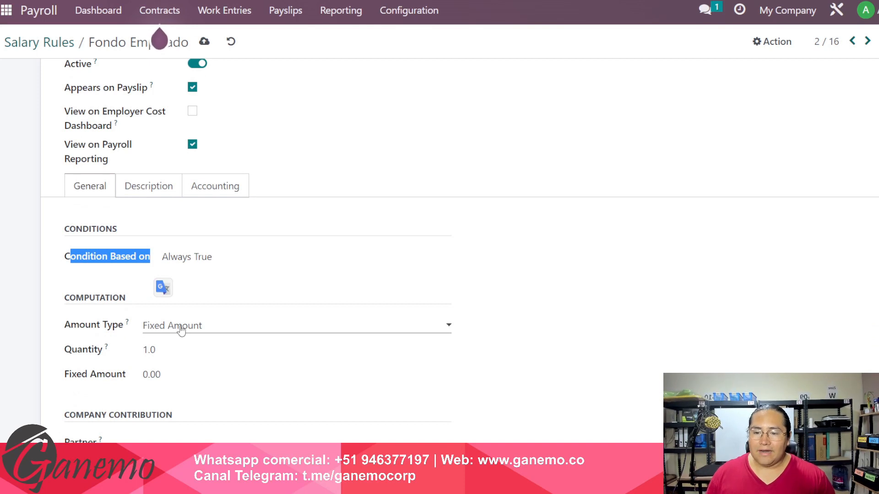
scroll(167, 333, "down", 1)
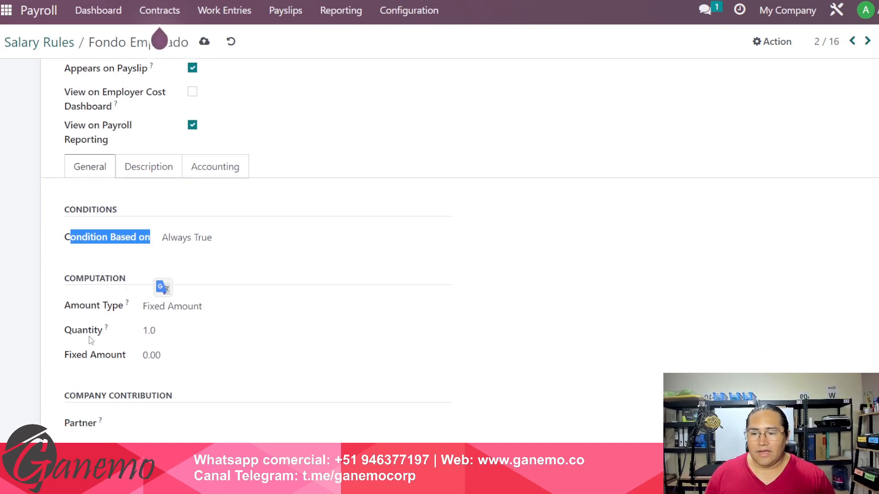
left_click(162, 302)
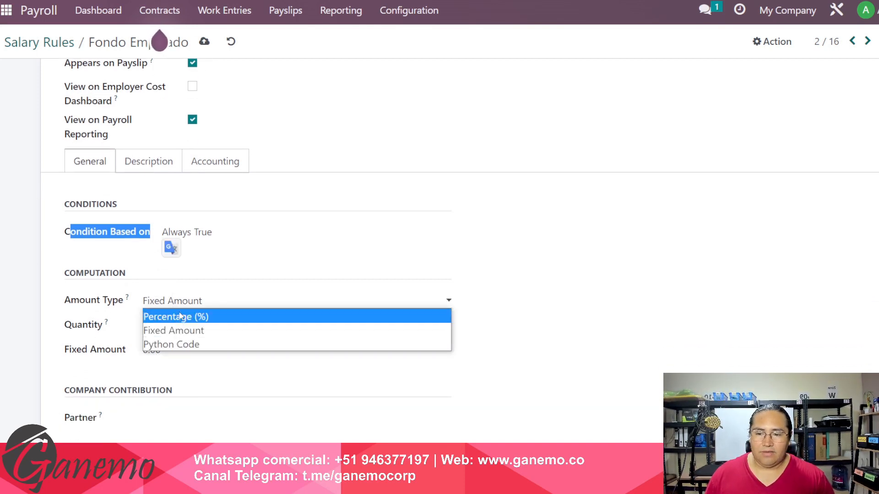
left_click(179, 316)
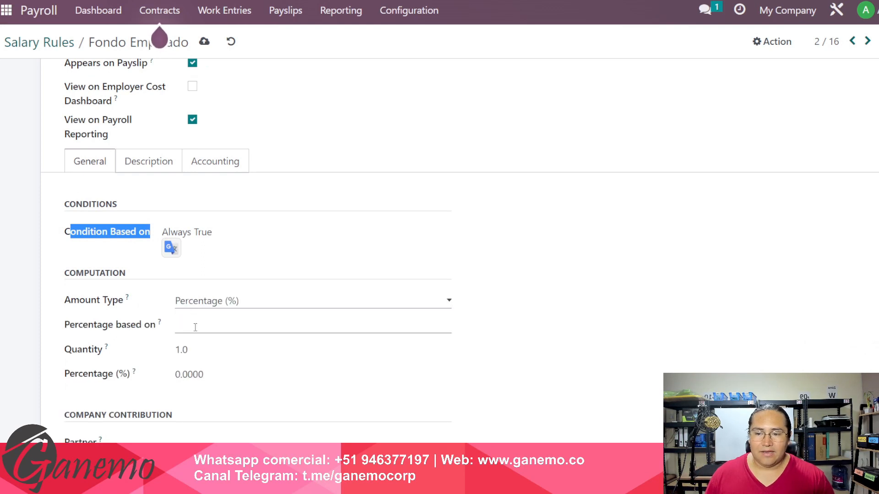
left_click(189, 325)
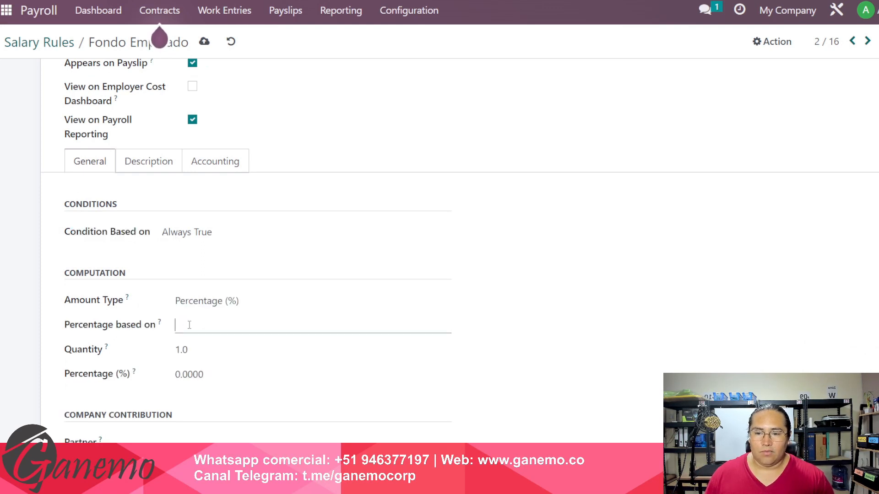
left_click(202, 306)
left_click(220, 348)
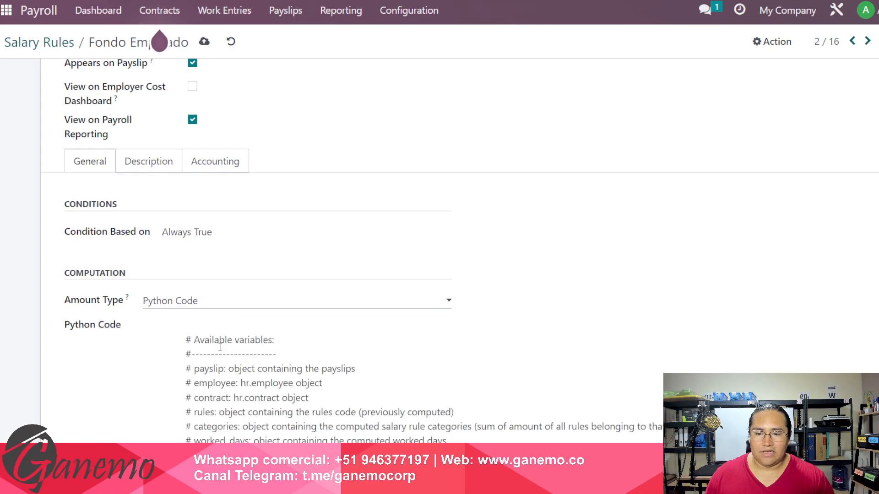
Step: Delete all of the default sample code from the rule's Python code
scroll(264, 327, "down", 3)
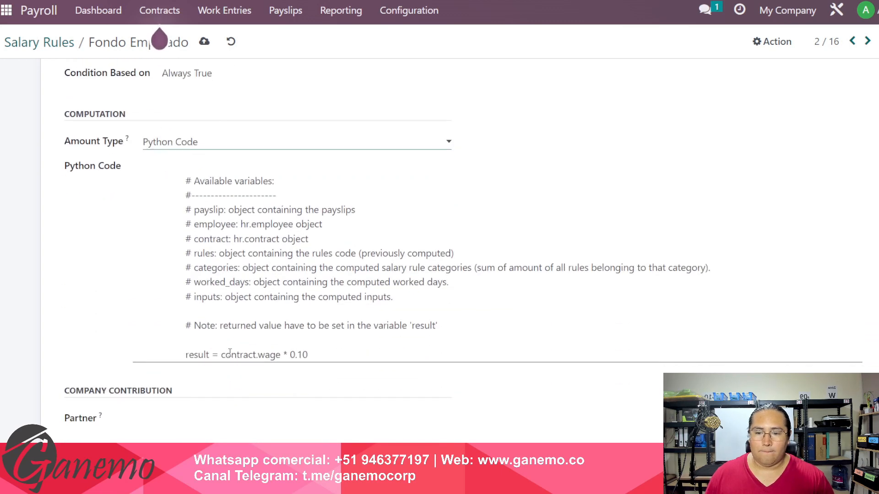
left_click(355, 356)
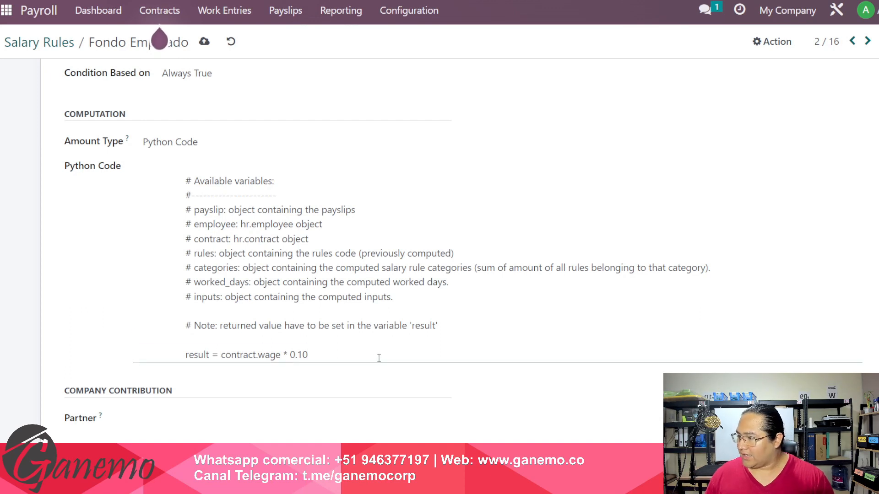
left_click_drag(379, 357, 57, 140)
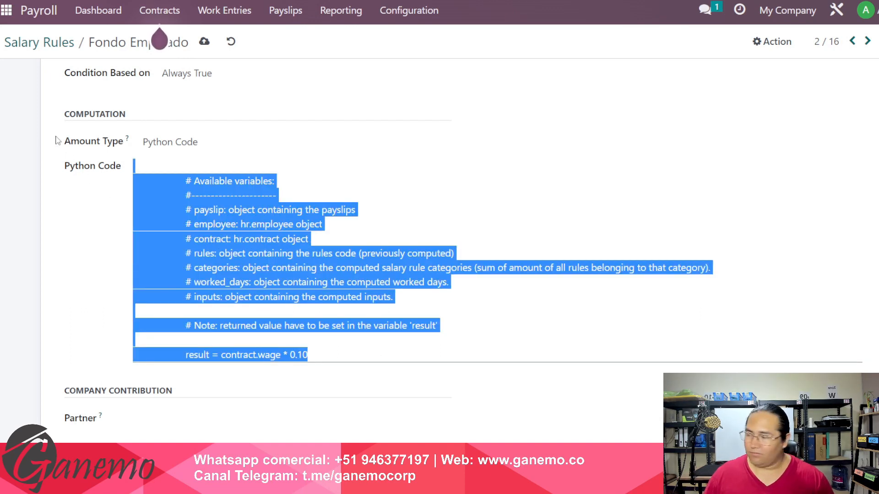
key("BackSpace")
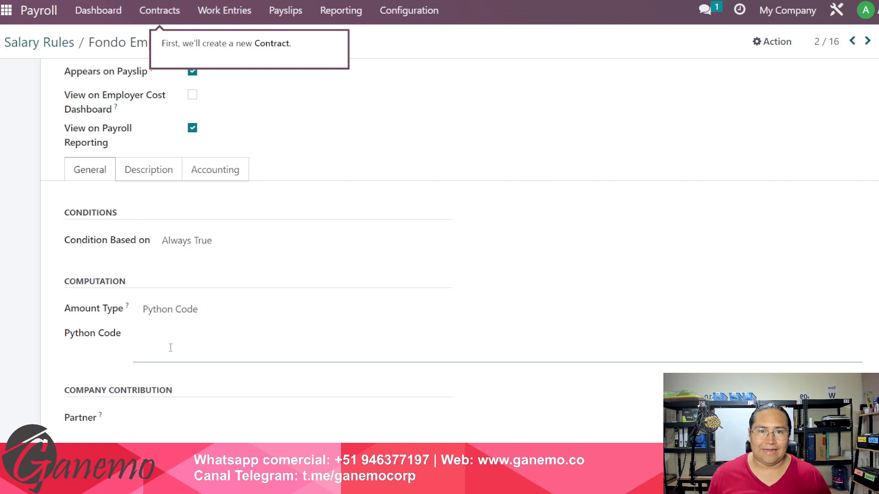
Step: Write the Python code lines "tasa = 9" and "tope = 300" for the rule's computation
type("tas")
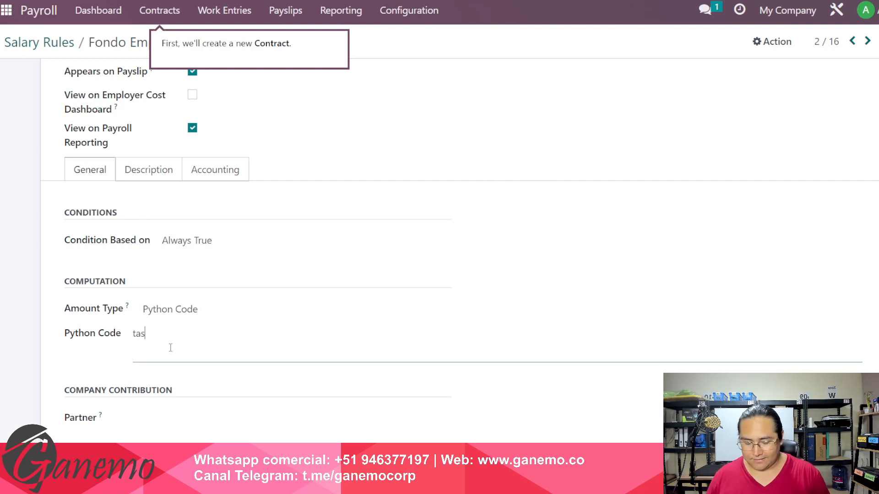
type("a = 9")
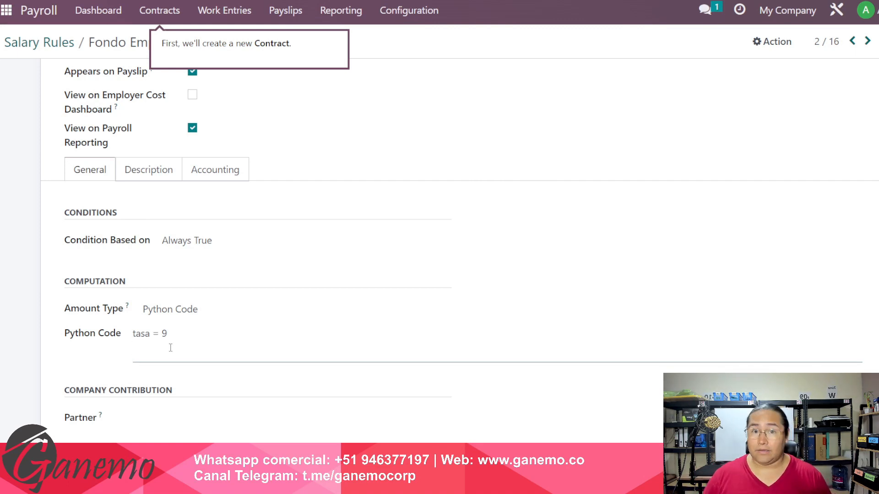
type("tasa")
key("BackSpace")
key("BackSpace")
key("BackSpace")
key("BackSpace")
type("to")
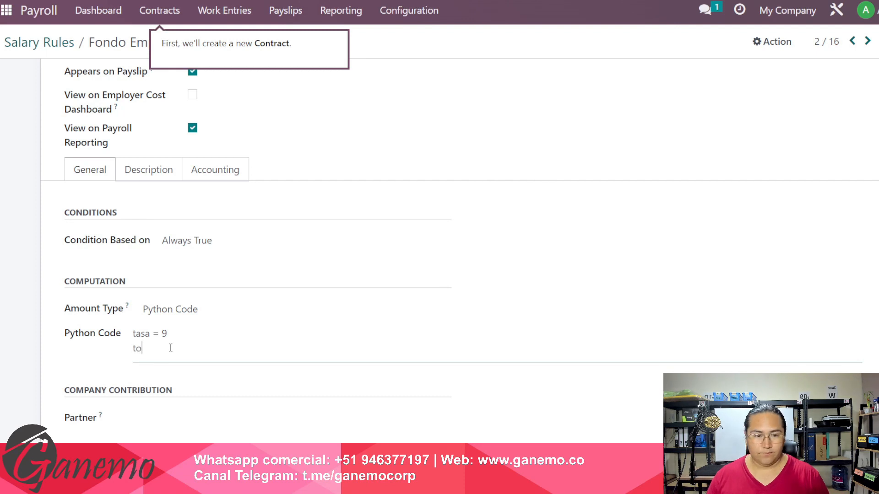
type("pe = 300")
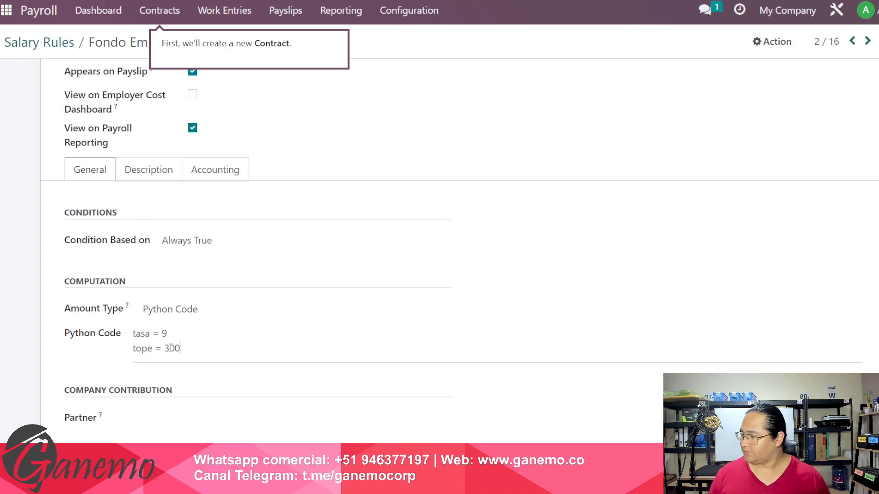
Step: Start a third line in the Python code reading "aporte = (categories.BASIC * ()"
key("Return")
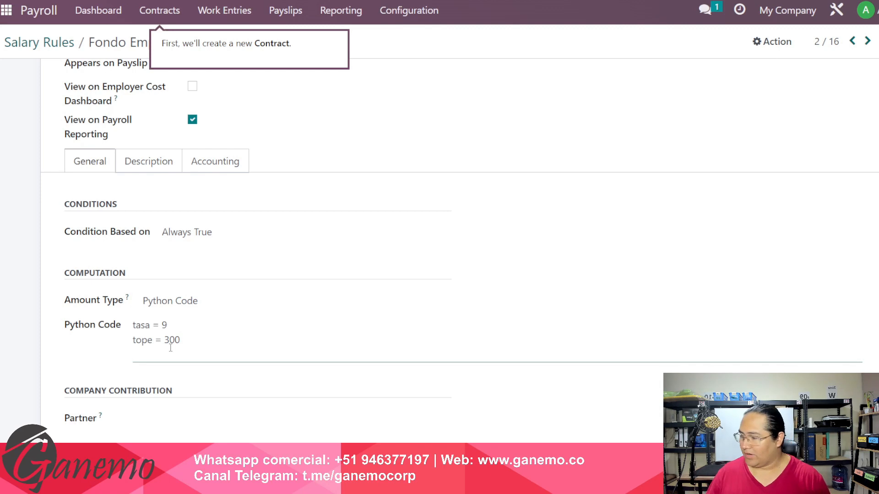
type("aporte = ")
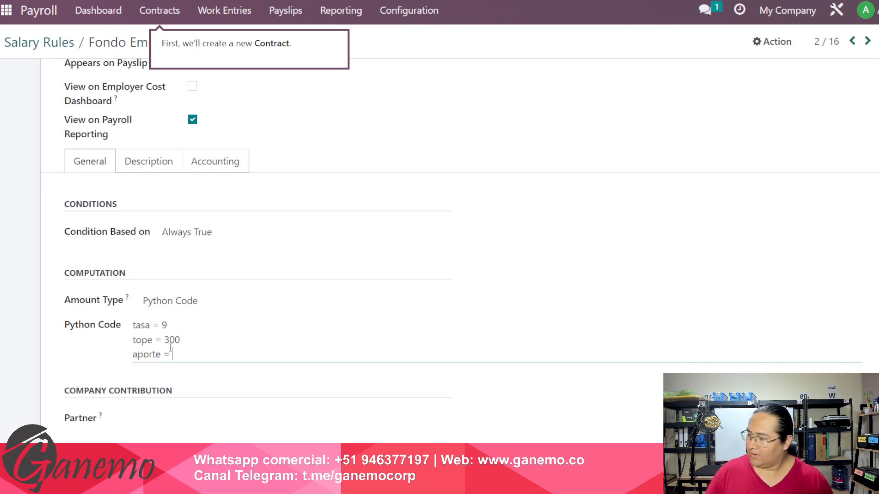
type("(")
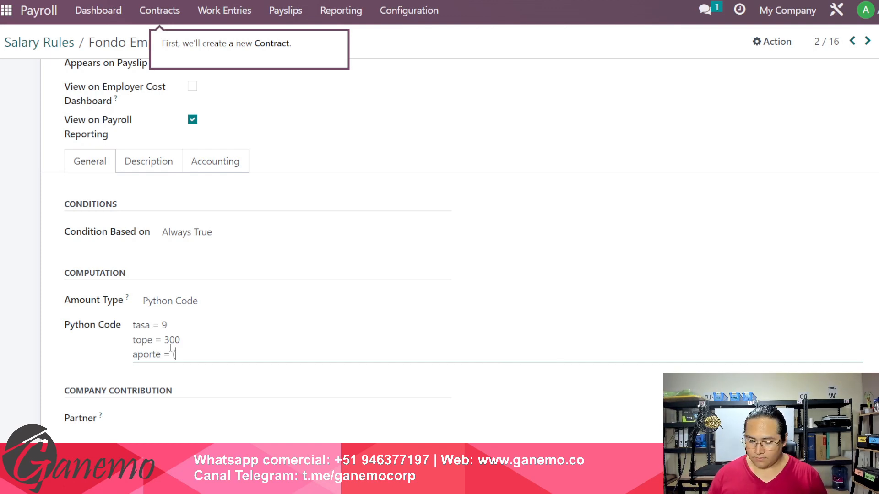
type("cat")
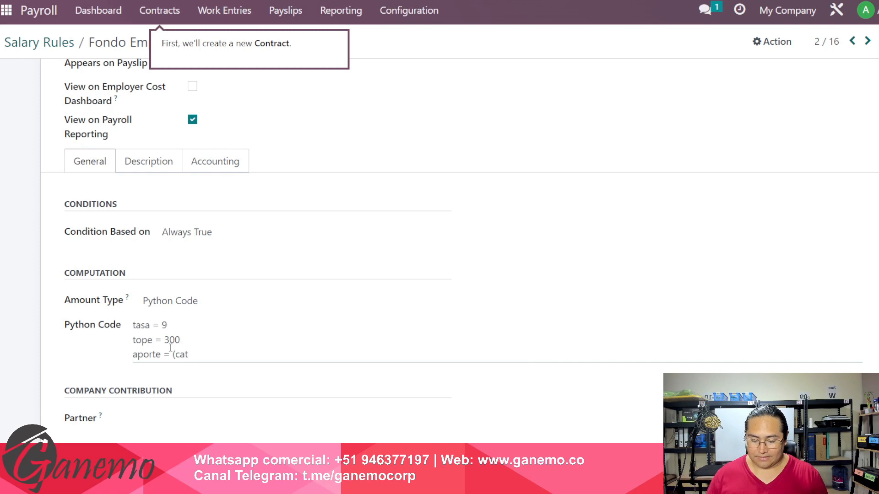
type("eg")
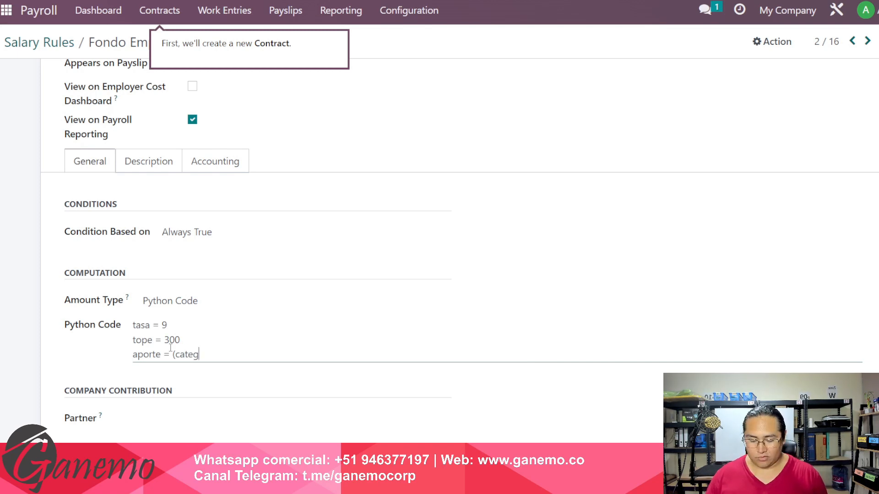
type("ories")
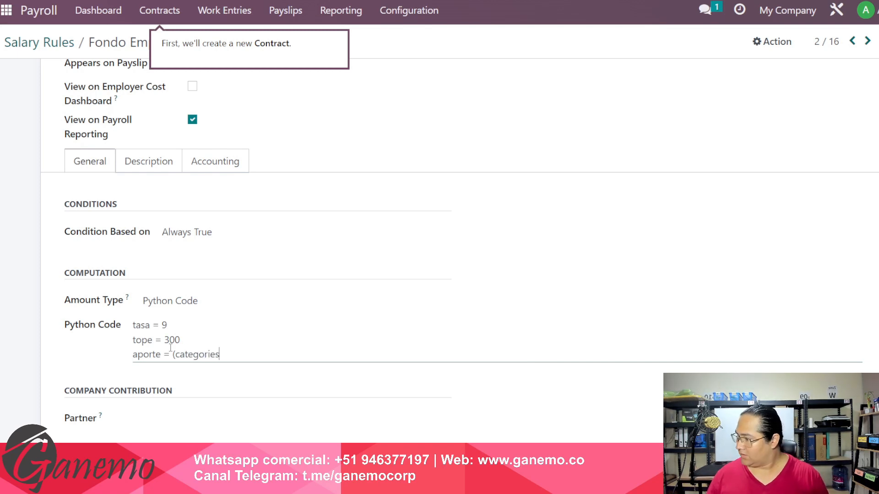
type(".BASIC")
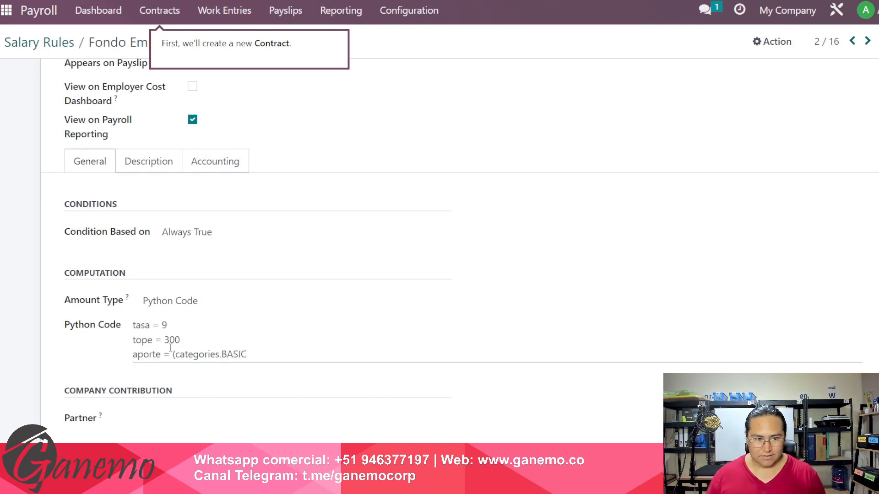
type(" * (")
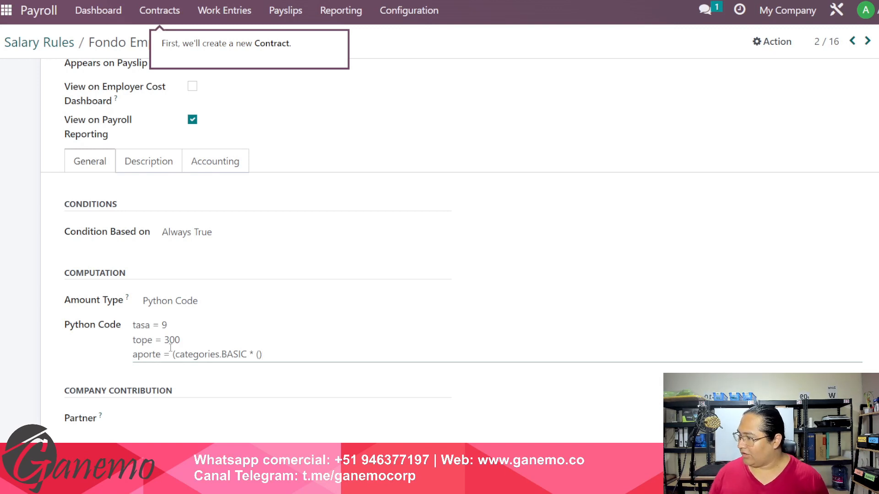
Step: Complete the aporte formula as "aporte = (categories.BASIC * (tasa/100))"
key("Up")
key("Up")
key("Left")
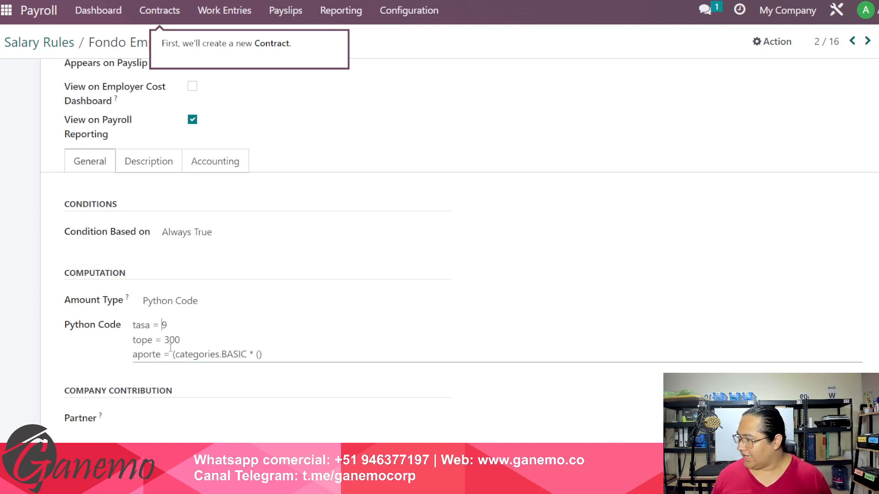
key("Down")
key("End")
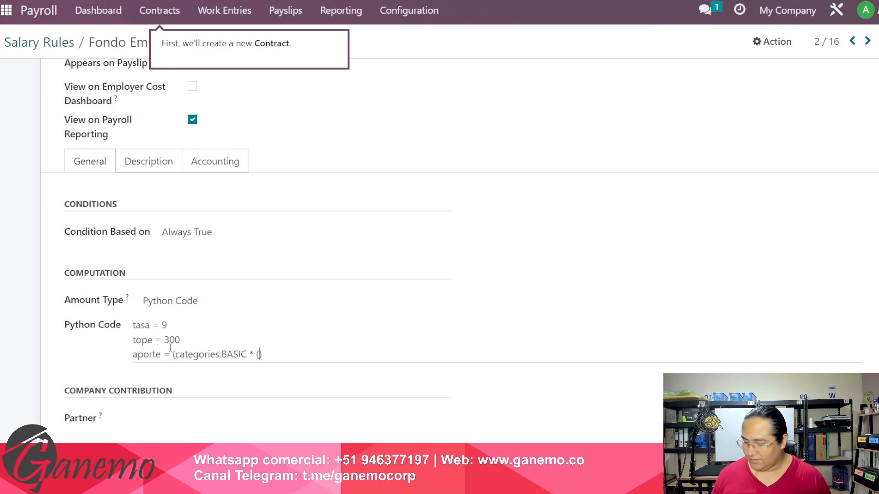
type("tasa/")
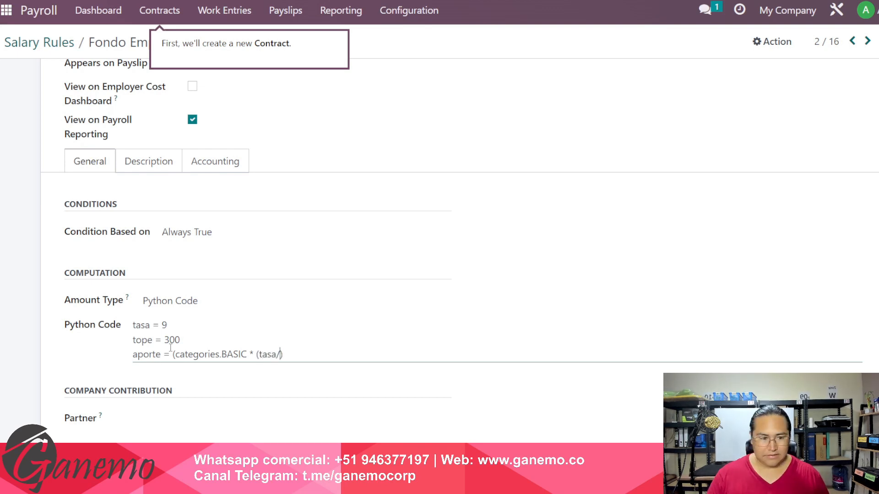
type("100)")
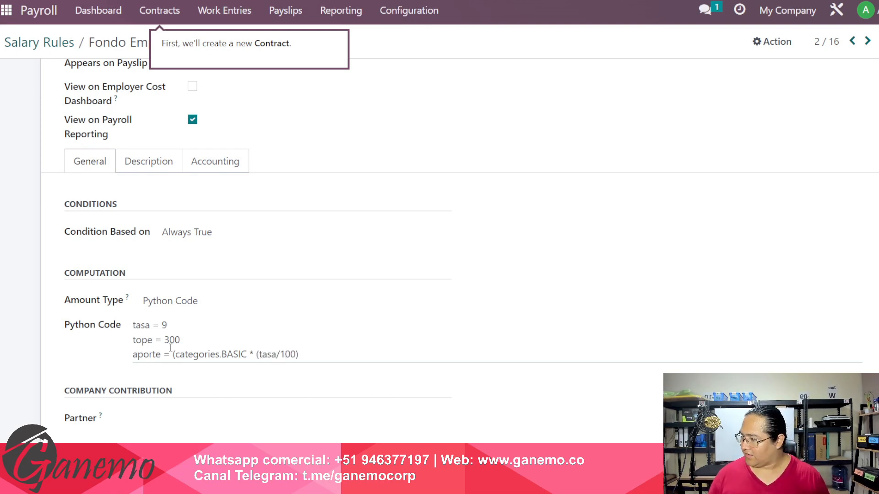
type(")")
Step: Examine the aporte variable and the categories.BASIC term in its formula
key("Home")
key("shift+Right")
key("shift+Right")
key("shift+Right")
key("shift+Right")
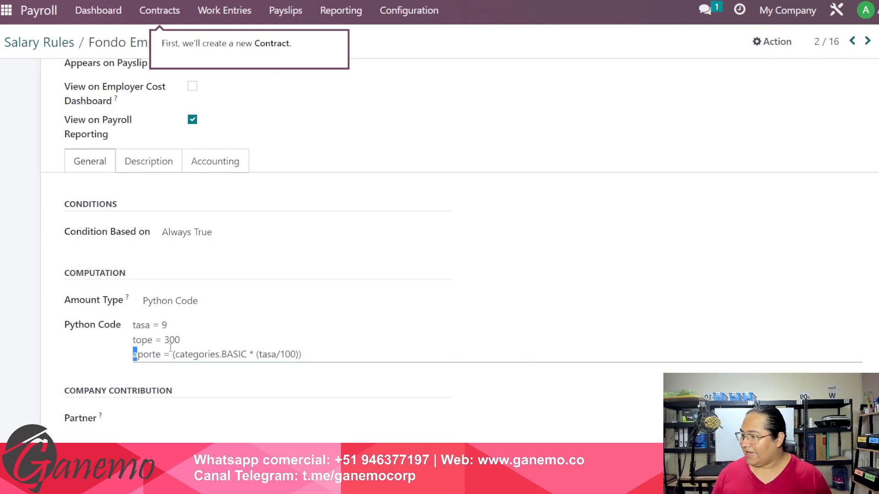
key("shift+Right")
key("shift+Right")
key("Right")
key("Right")
key("Right")
key("Right")
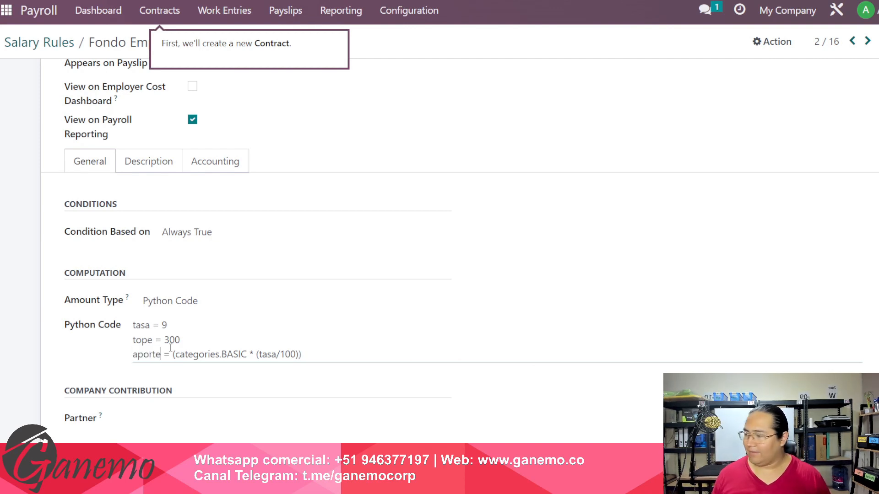
key("shift+Right")
key("shift+Right")
key("shift+Right")
key("shift+Right")
key("shift+Right")
key("shift+Right")
key("shift+Right")
key("shift+Right")
key("shift+Right")
key("shift+Right")
key("shift+Right")
key("shift+Right")
key("shift+Right")
key("shift+Right")
key("shift+Right")
key("shift+Right")
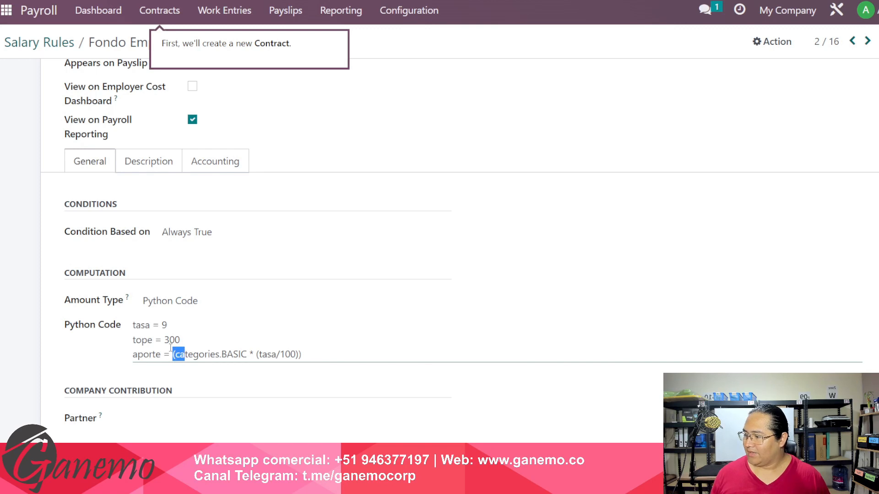
key("shift+Right")
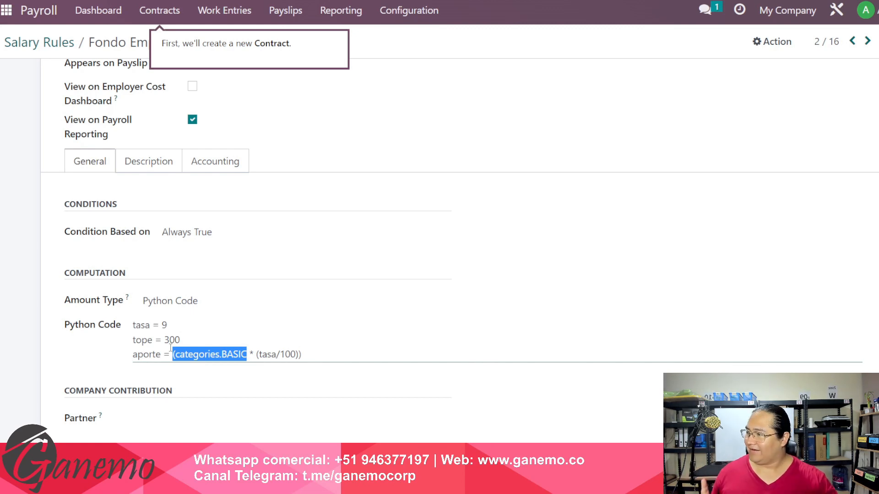
Step: Check the rule's sequence number against the use of categories.BASIC in the aporte formula
scroll(365, 351, "up", 5)
left_click_drag(204, 213, 188, 214)
scroll(274, 253, "down", 5)
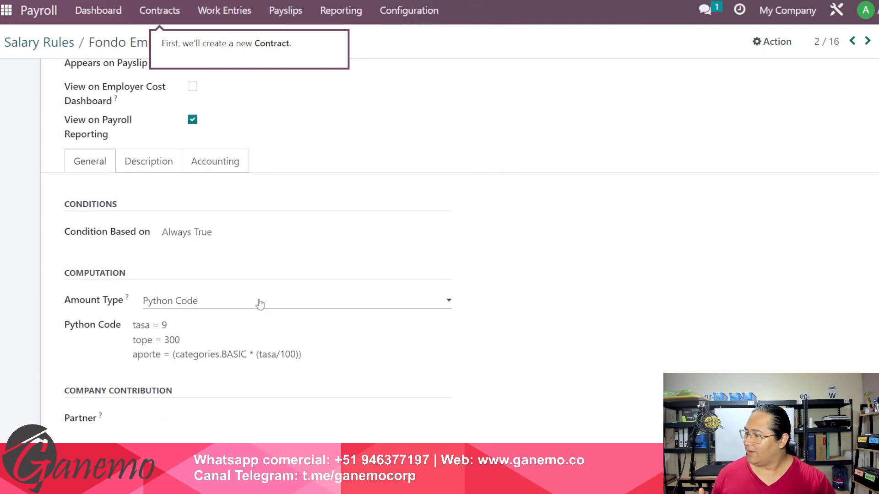
left_click(211, 355)
left_click_drag(172, 355, 249, 368)
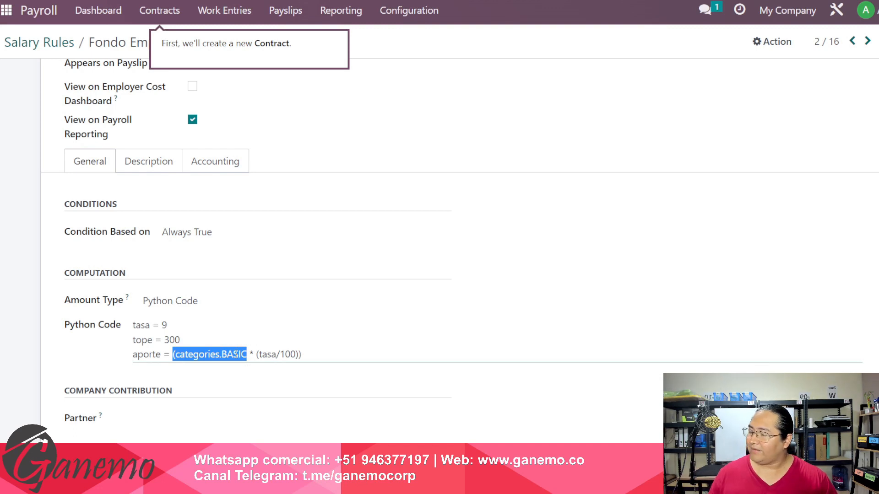
left_click(250, 354)
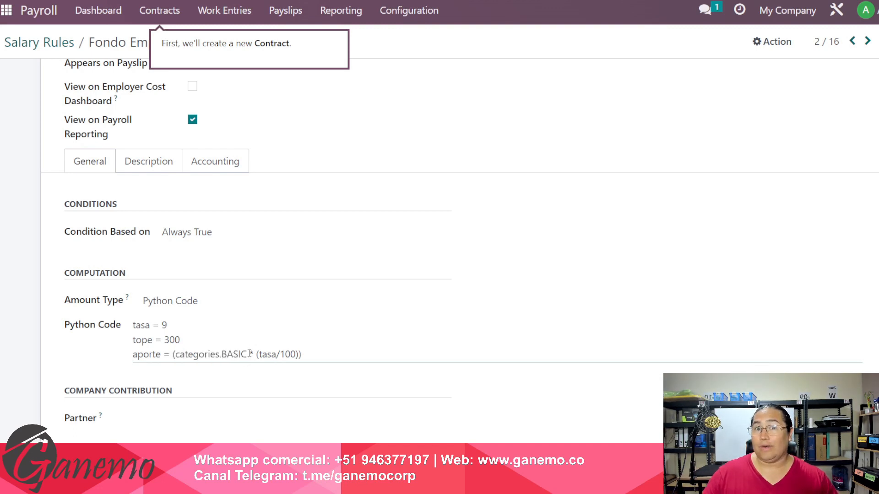
left_click_drag(249, 354, 180, 353)
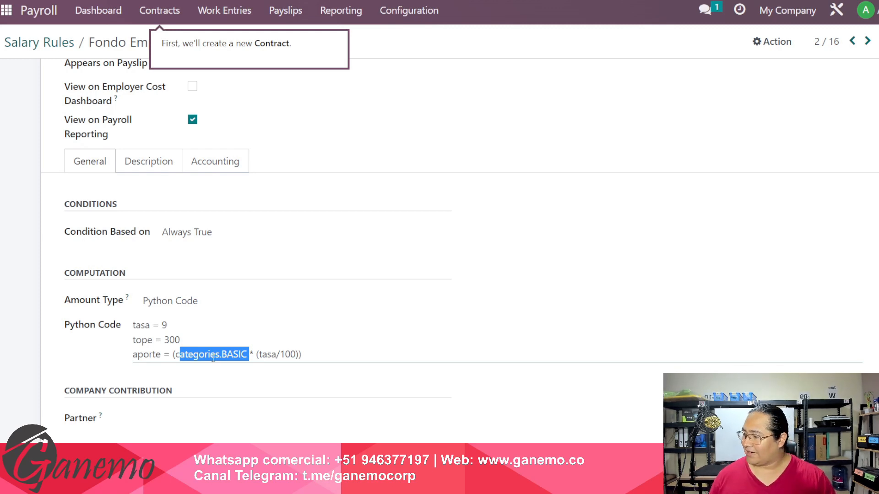
left_click(232, 355)
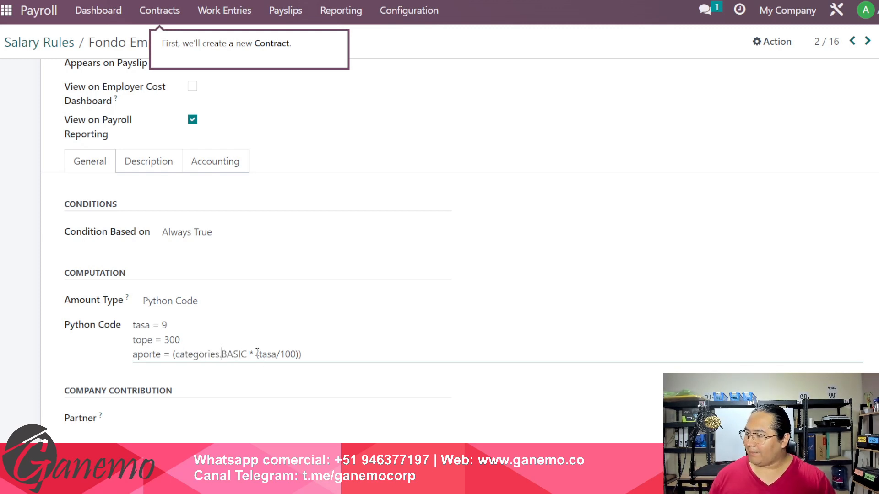
Step: Examine the (tasa/100) factor of the aporte formula together with the value assigned to tasa
left_click_drag(257, 354, 305, 356)
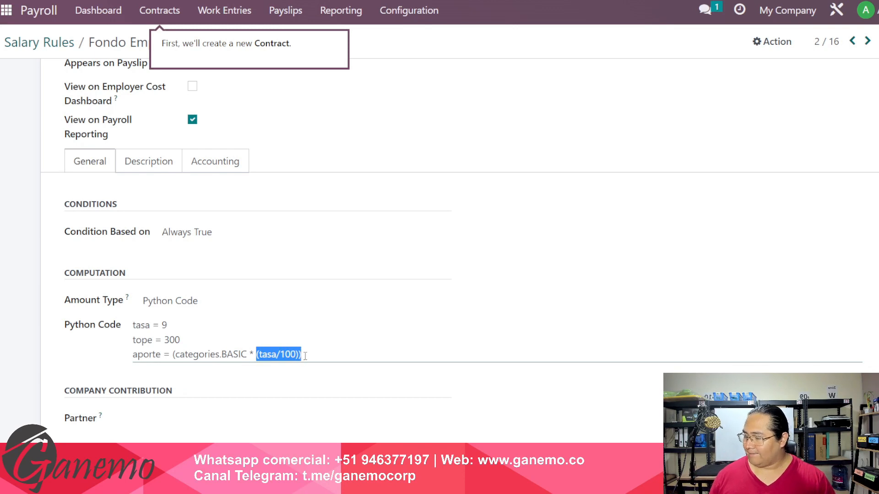
left_click(309, 356)
left_click_drag(154, 325, 170, 325)
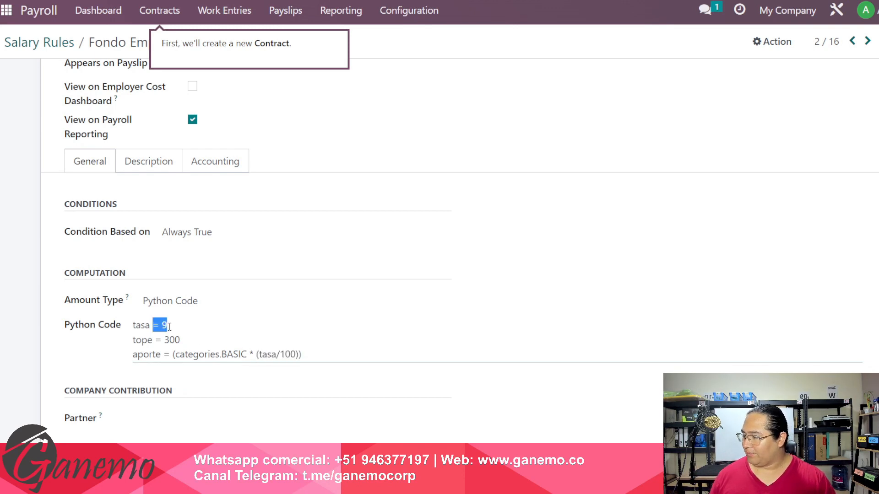
left_click_drag(259, 355, 267, 356)
left_click(277, 356)
Step: Add the condition line "if aporte > tope:" below the aporte formula in the Python code
left_click(317, 355)
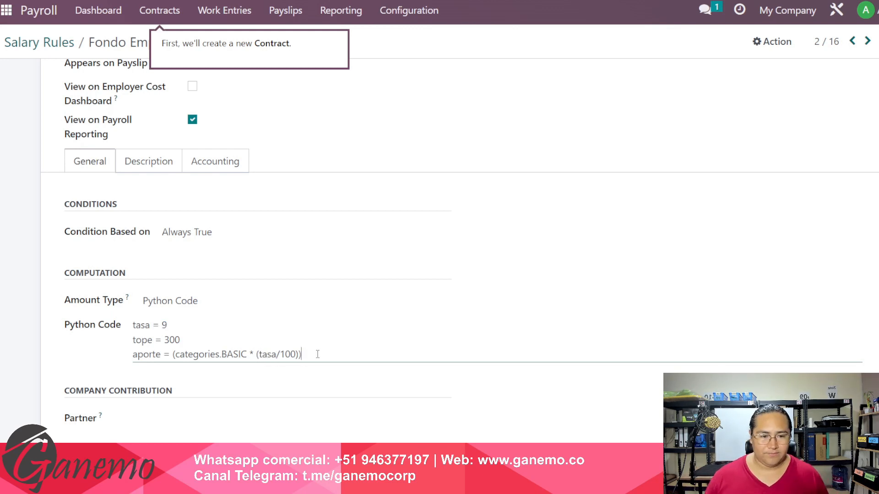
key("Return")
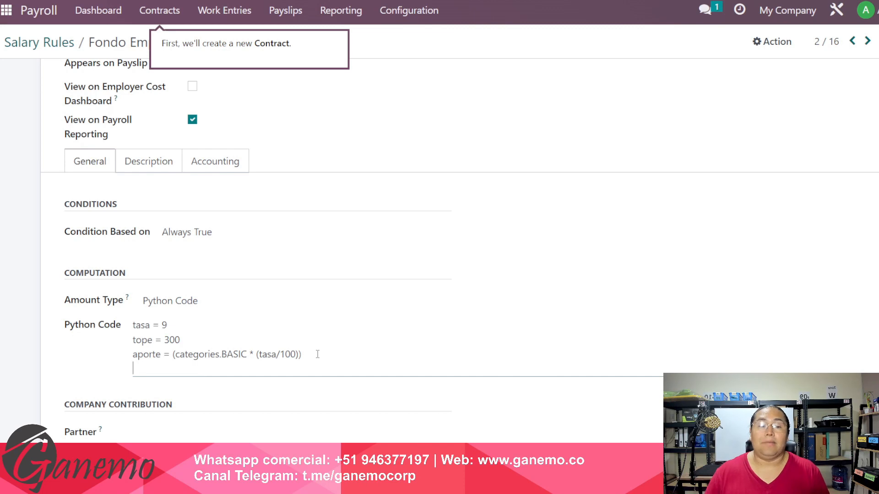
type("if")
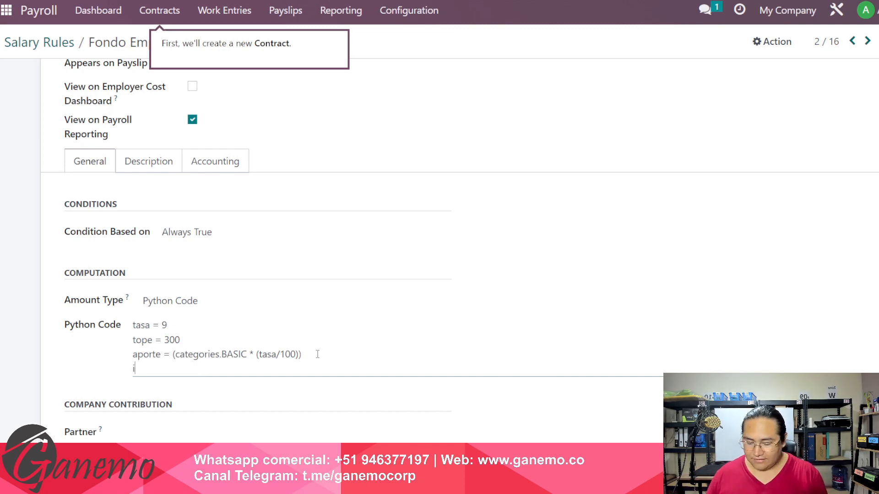
key("BackSpace")
type("f aporte")
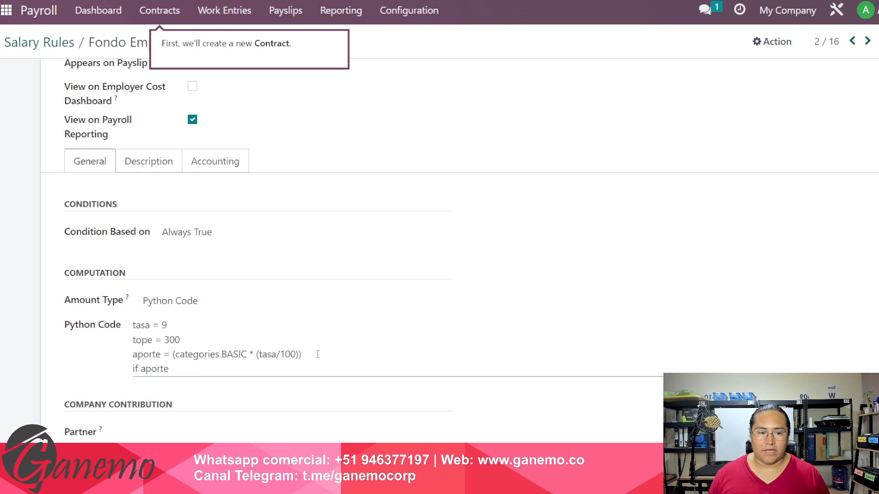
type("tope")
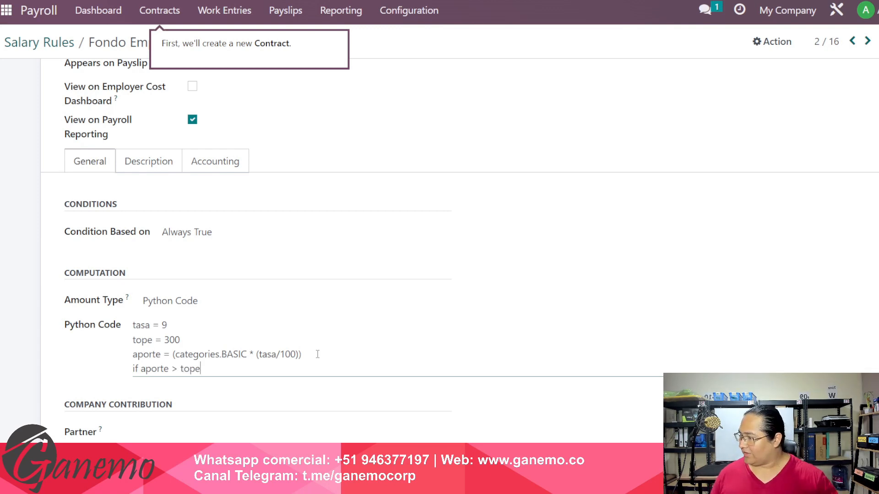
left_click_drag(245, 337, 129, 344)
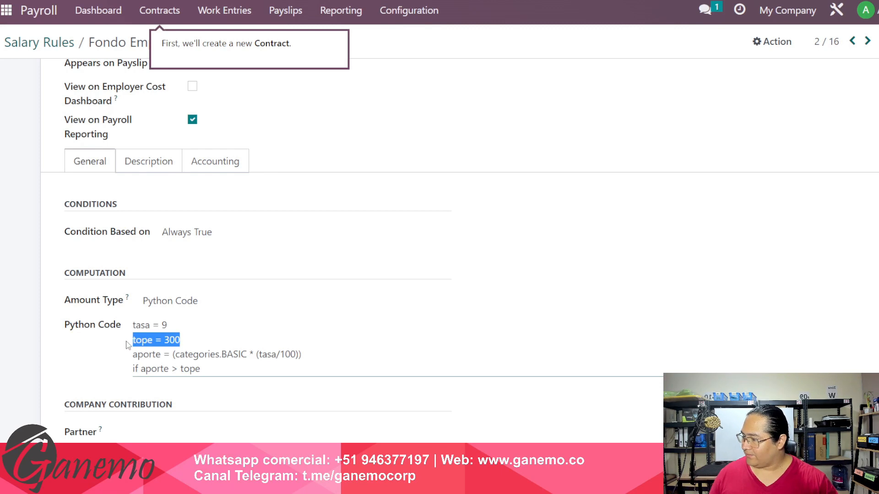
left_click(245, 367)
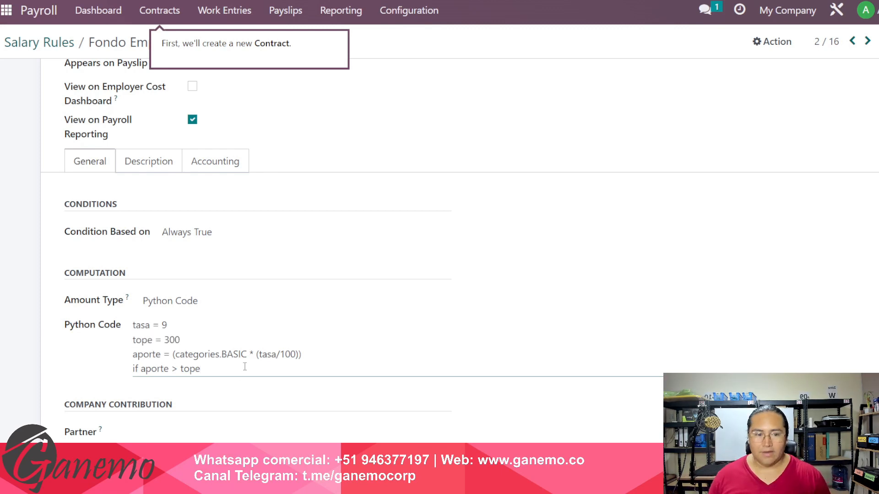
type(":")
key("Return")
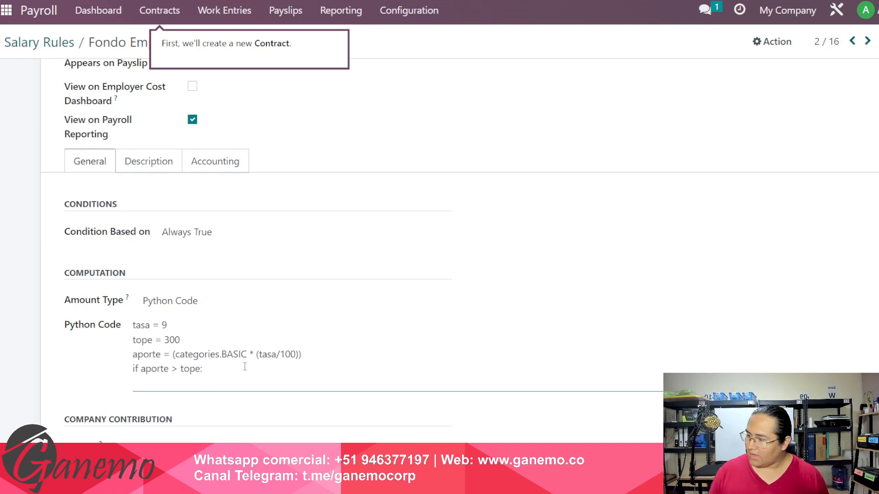
Step: Add the indented line "result = -tope" under the if condition
key("Return")
type("resul")
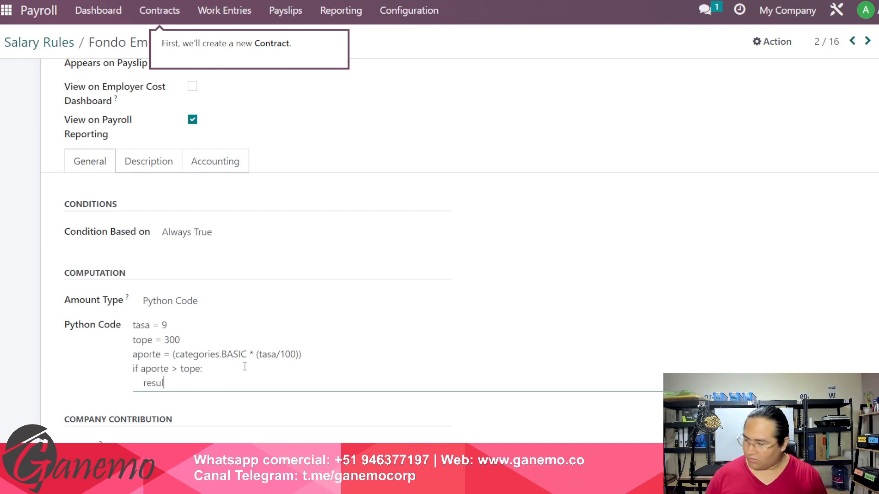
type("t = -tope")
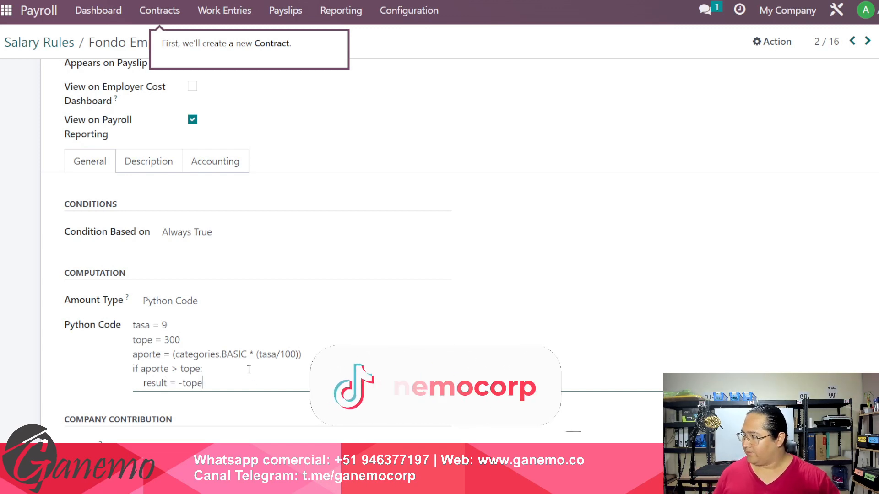
Step: Review the negative tope result and the rule's category, code and sequence, returning to the end of the Python code
left_click_drag(176, 383, 302, 355)
scroll(221, 329, "up", 5)
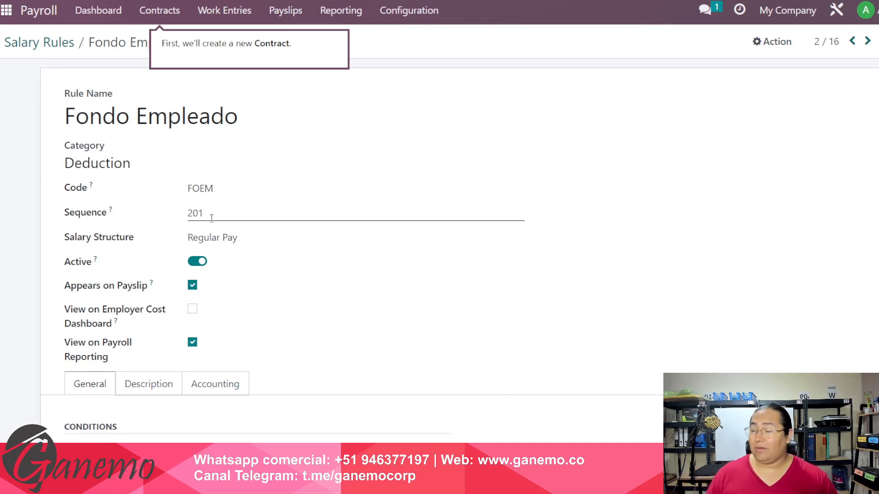
scroll(220, 229, "down", 5)
left_click(212, 358)
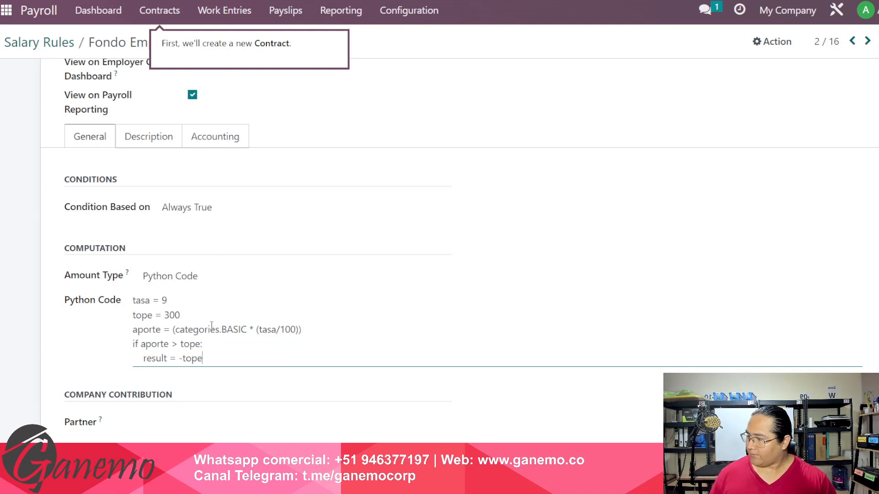
Step: Examine the aporte formula, the if condition, the tope value and the negative tope result in the Python code
left_click_drag(134, 344, 316, 326)
left_click(152, 344)
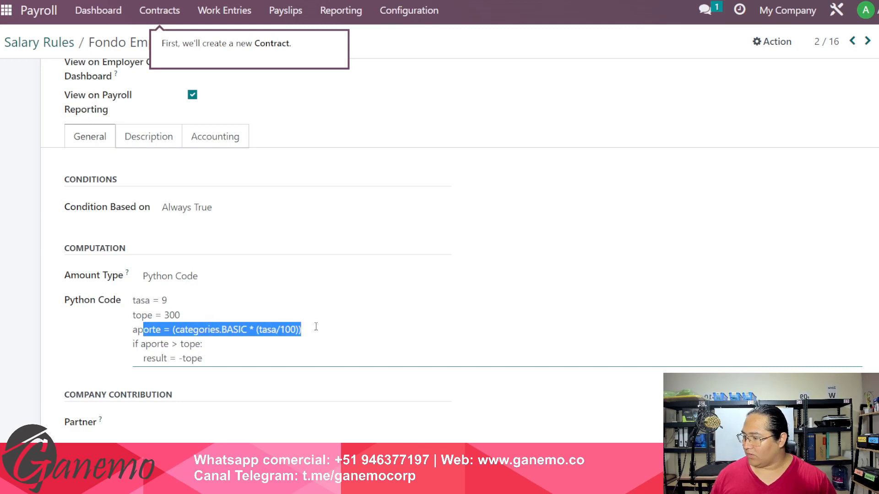
left_click(171, 361)
left_click_drag(146, 345, 170, 343)
left_click(132, 318)
left_click(200, 319)
left_click_drag(199, 319, 109, 314)
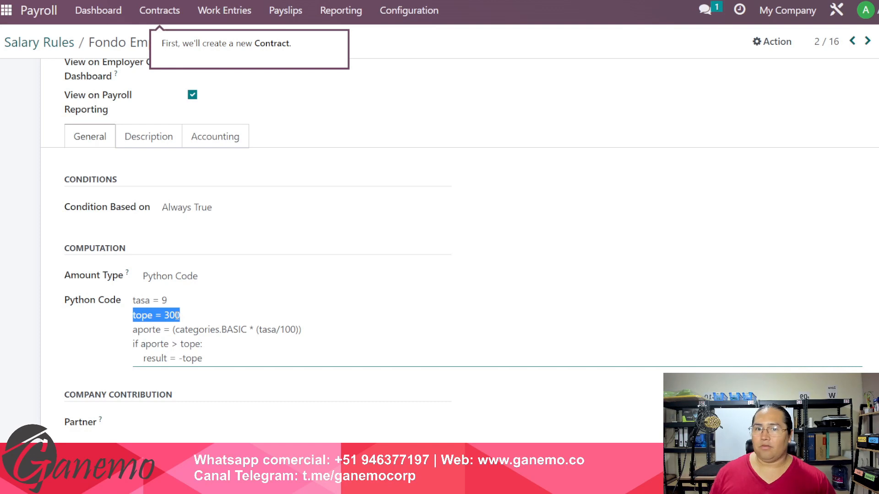
left_click_drag(202, 358, 143, 360)
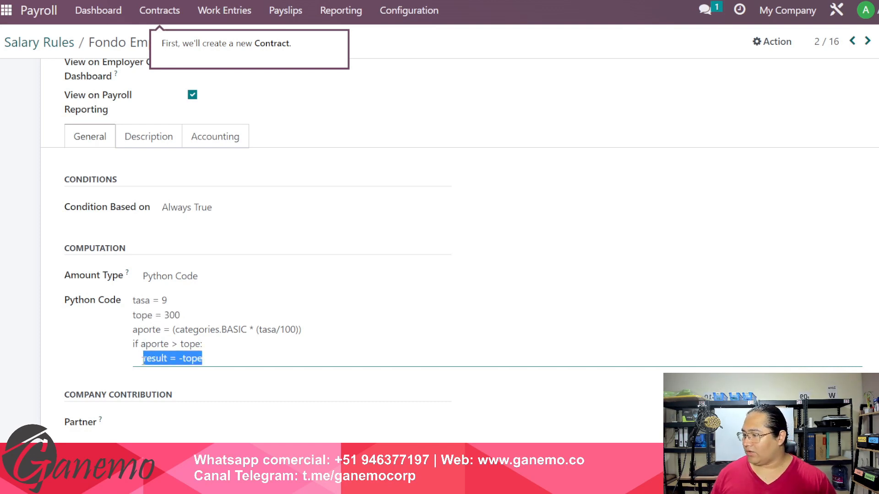
Step: Add an "else:" branch below the if block with the indented line "result = -aporte"
left_click(246, 363)
key("Return")
type("else")
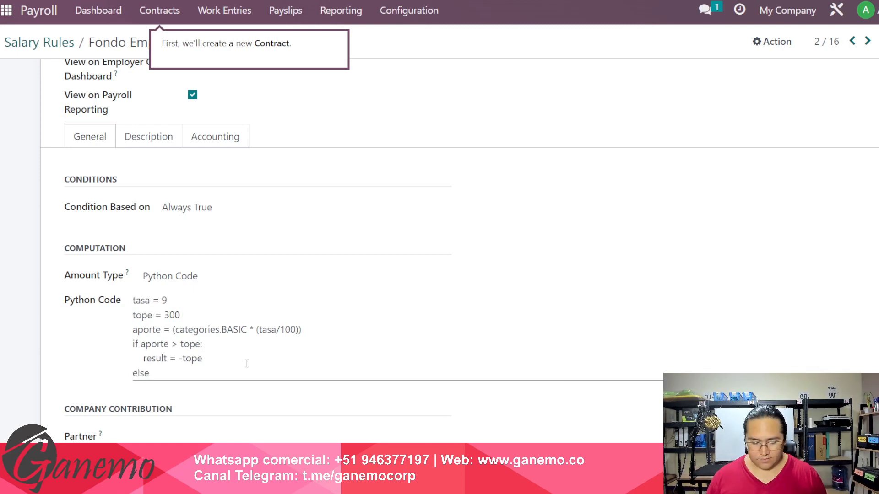
type(":")
key("Return")
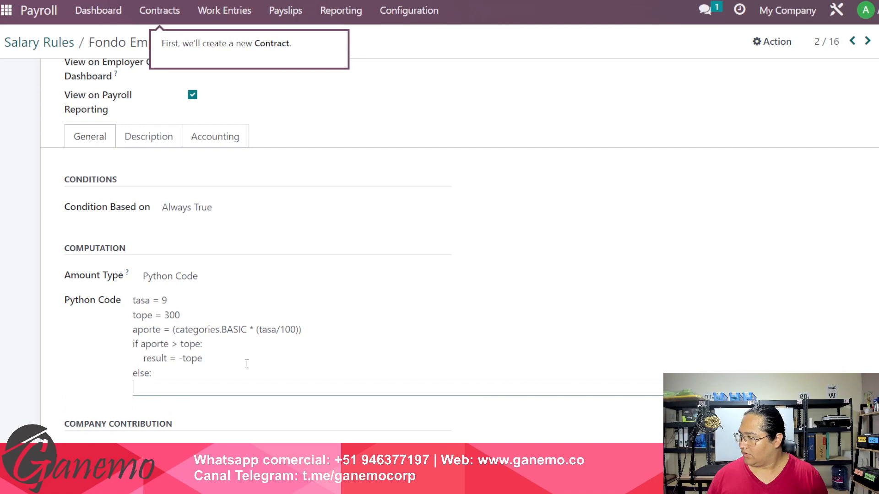
type("result = -")
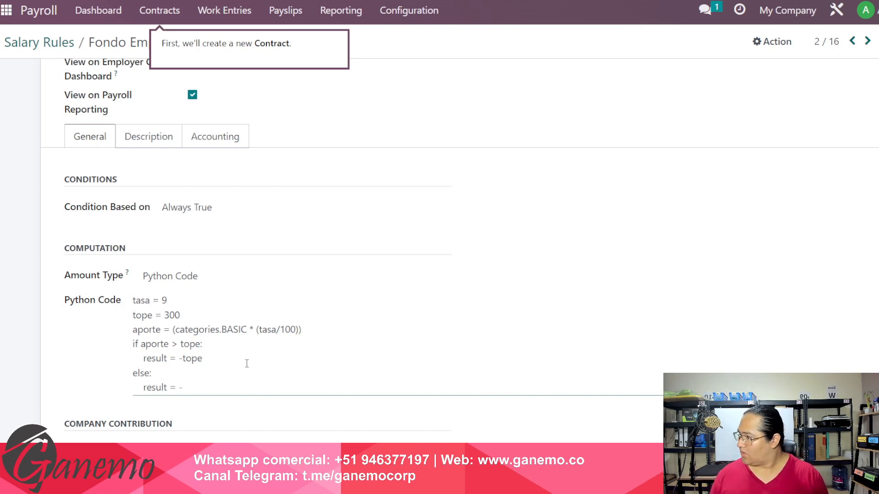
type("aporte")
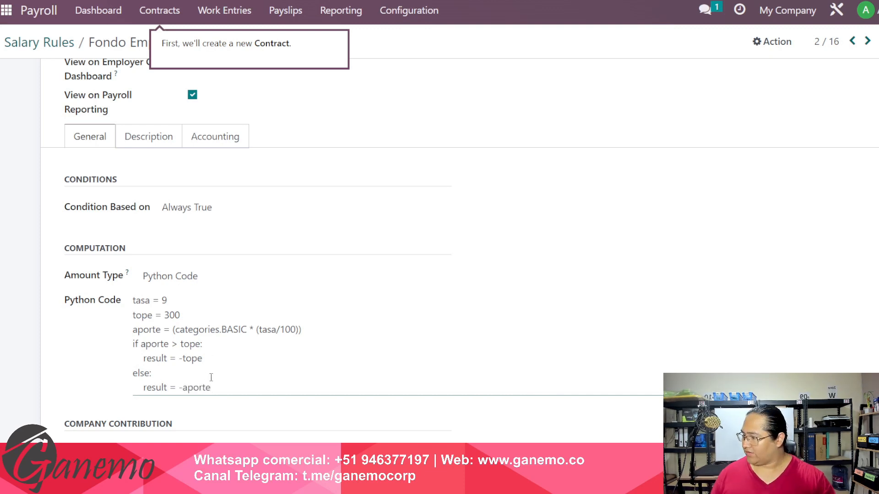
Step: Review the Fondo Empleado rule's header fields, its description and the complete Python code
scroll(265, 387, "up", 5)
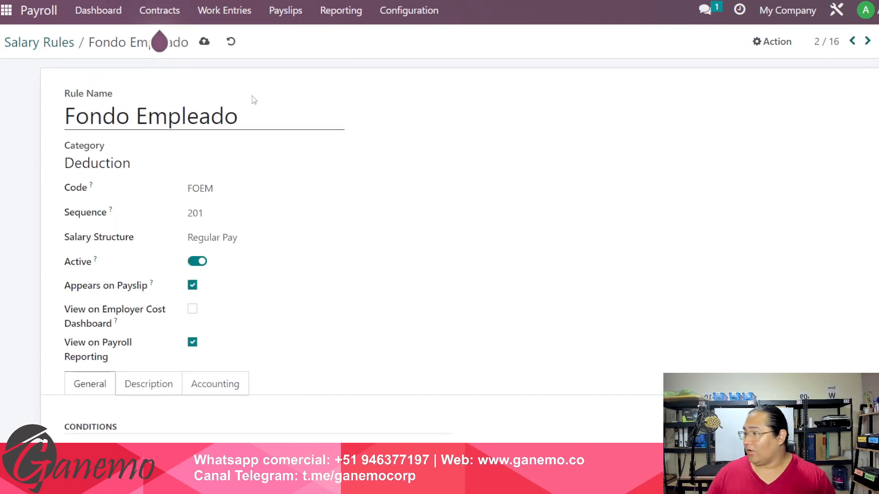
scroll(264, 424, "down", 5)
scroll(243, 406, "up", 5)
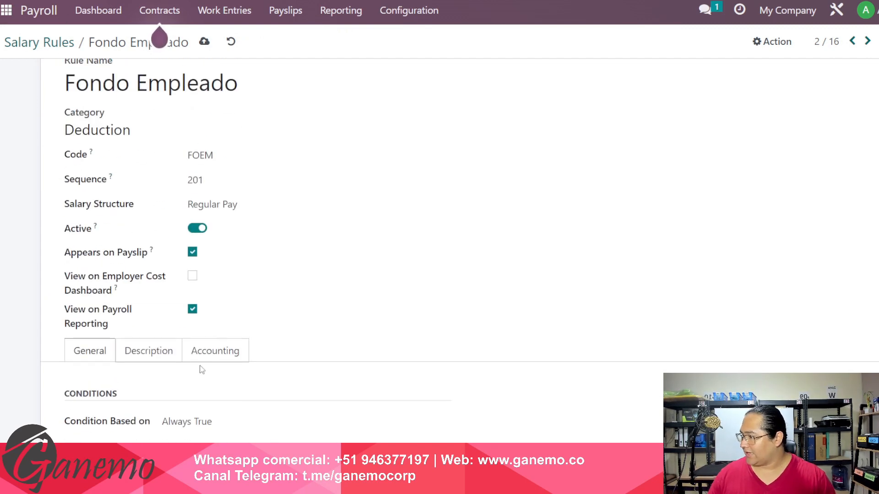
left_click(144, 353)
scroll(195, 366, "down", 2)
left_click(189, 321)
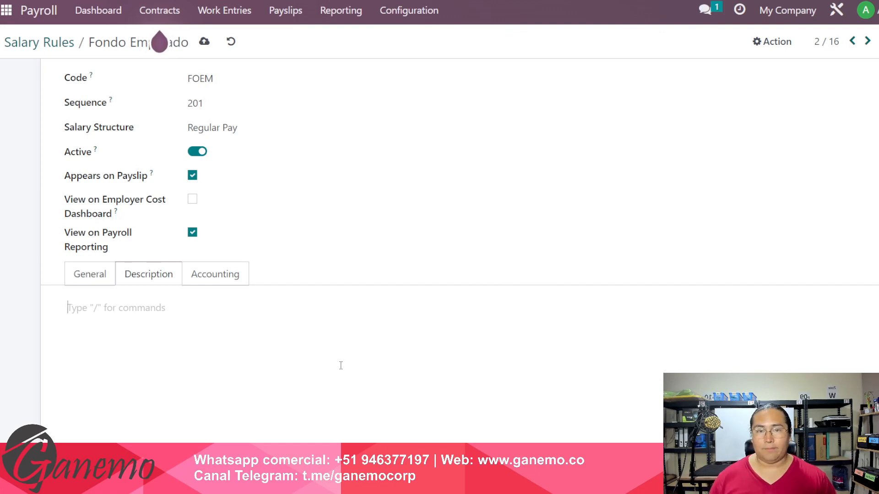
left_click(98, 273)
scroll(266, 322, "down", 4)
left_click_drag(239, 357, 136, 264)
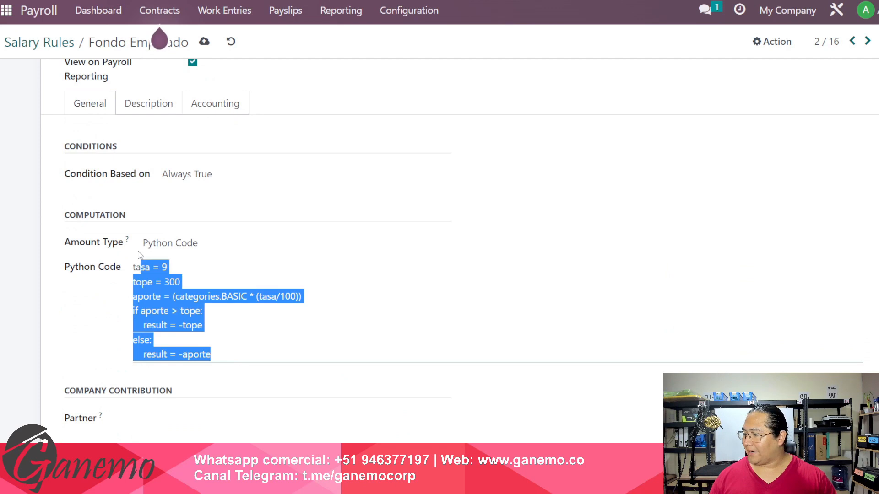
left_click(149, 106)
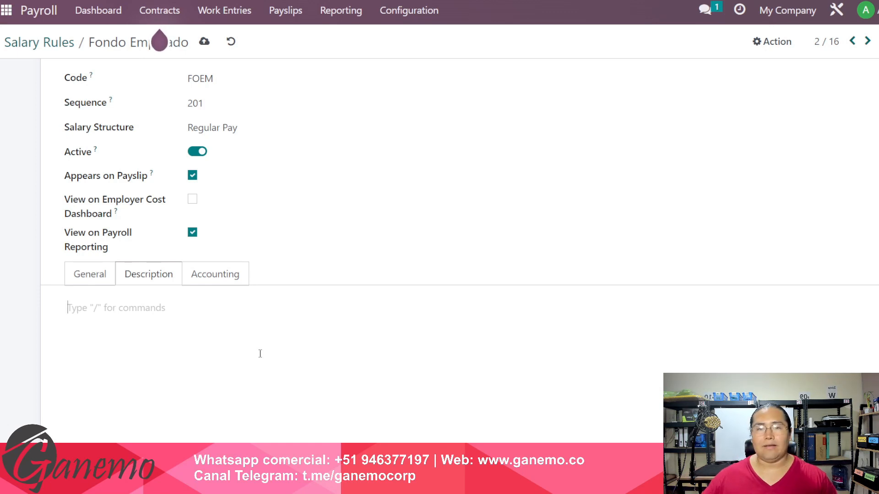
Step: Set the rule's credit account to Cuentas por Pagar a Afiliadas and return to the salary rules list
left_click(215, 276)
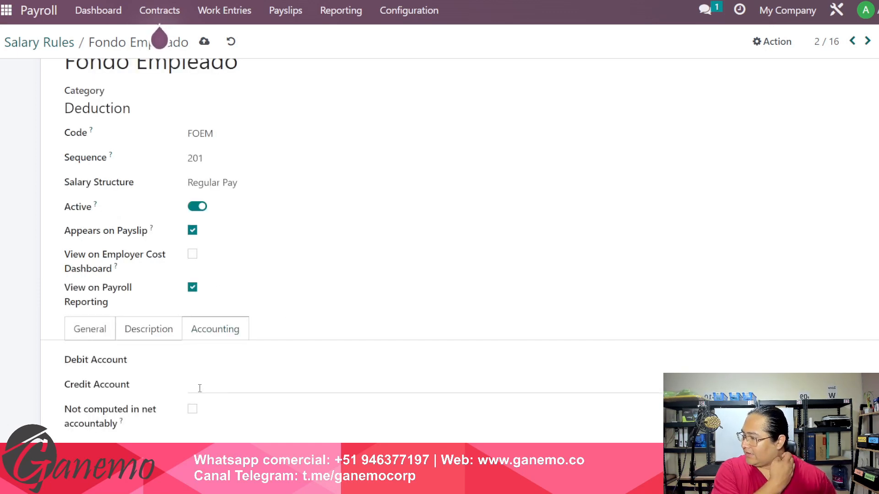
left_click(206, 390)
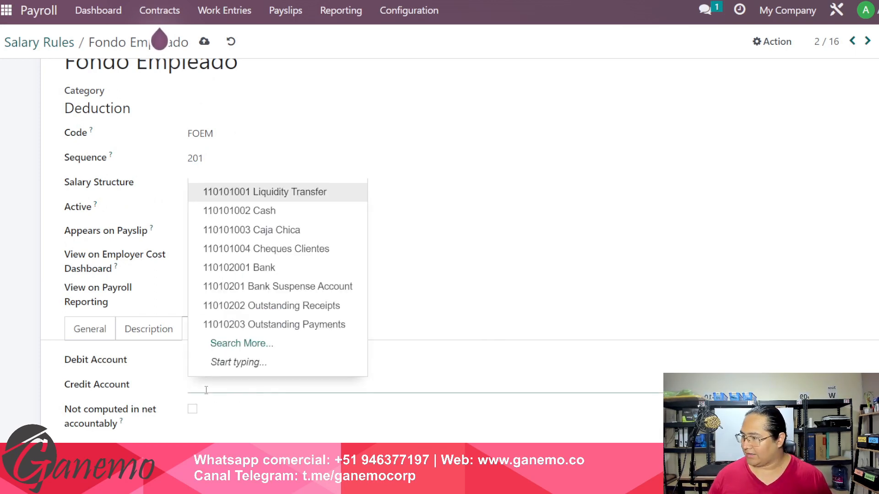
type("pagar")
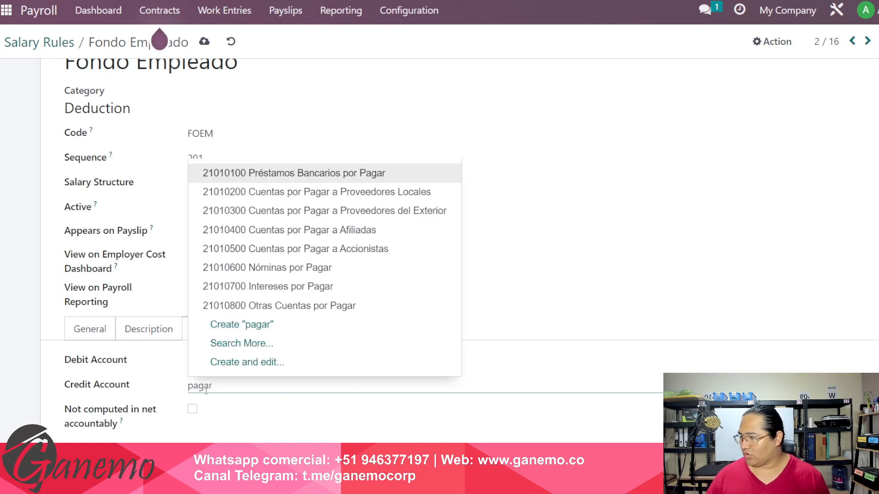
key("Down")
key("Down")
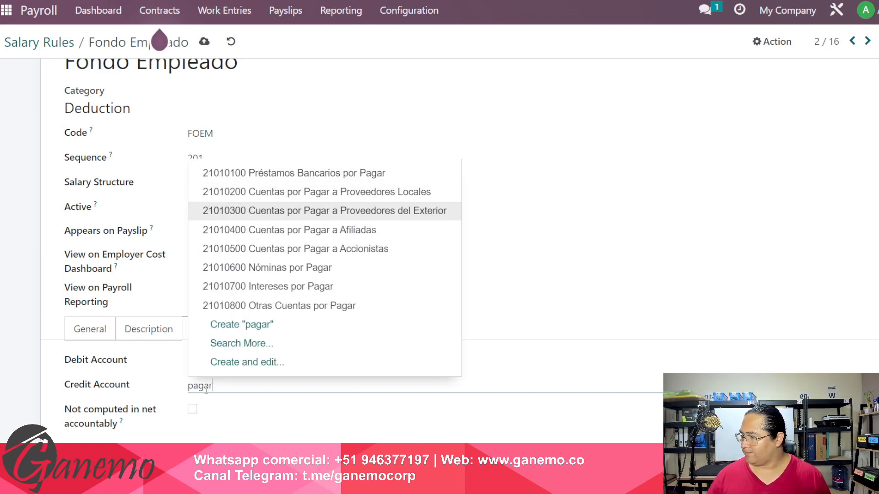
key("Down")
key("Down")
key("Down")
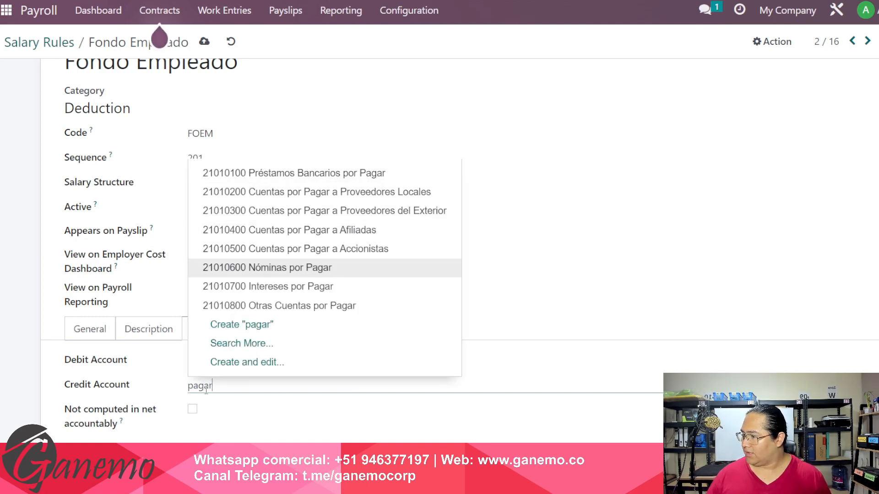
key("Up")
key("Up")
key("Return")
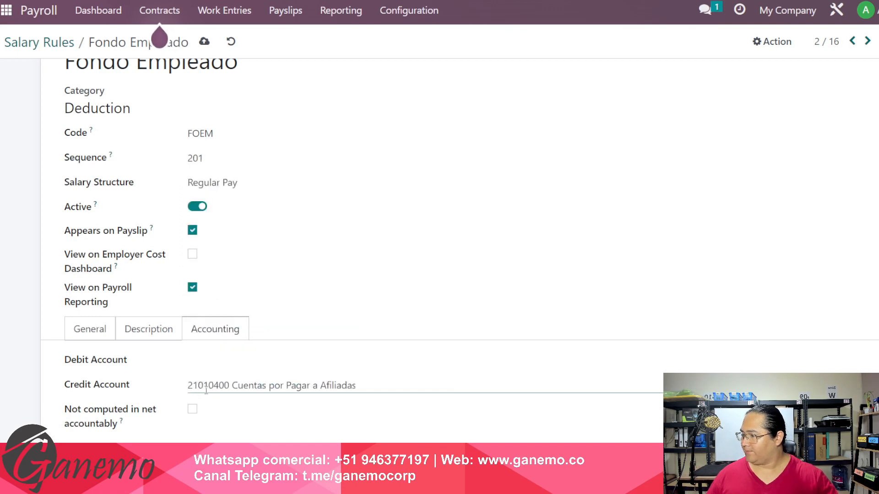
left_click(39, 42)
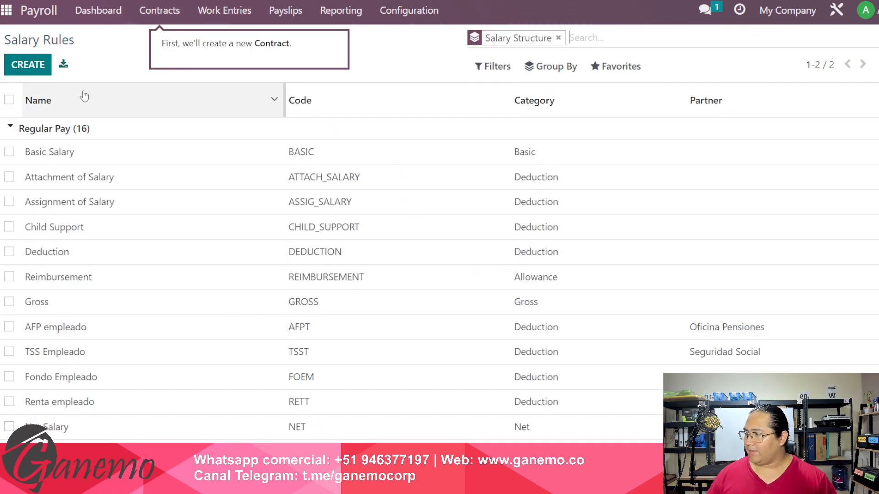
Step: Open the February 2023 payslip from the payslips to pay, recompute its sheet and show the salary computation lines
left_click(68, 129)
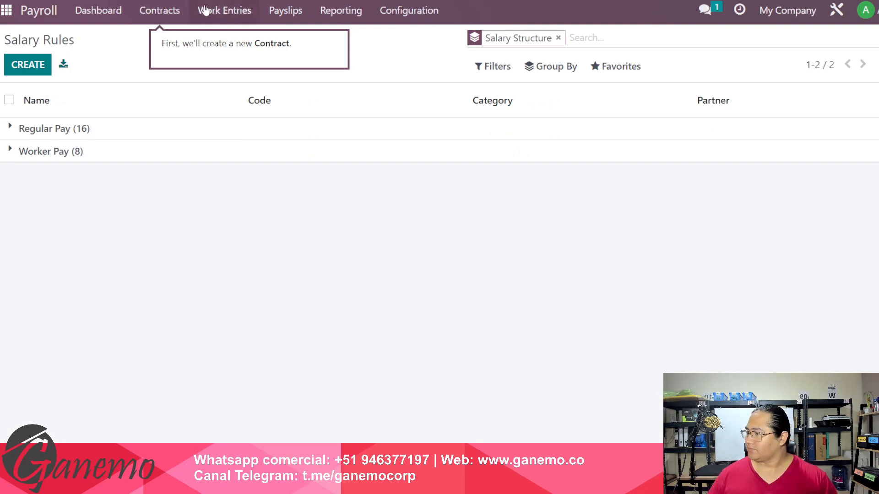
left_click(279, 11)
left_click(304, 42)
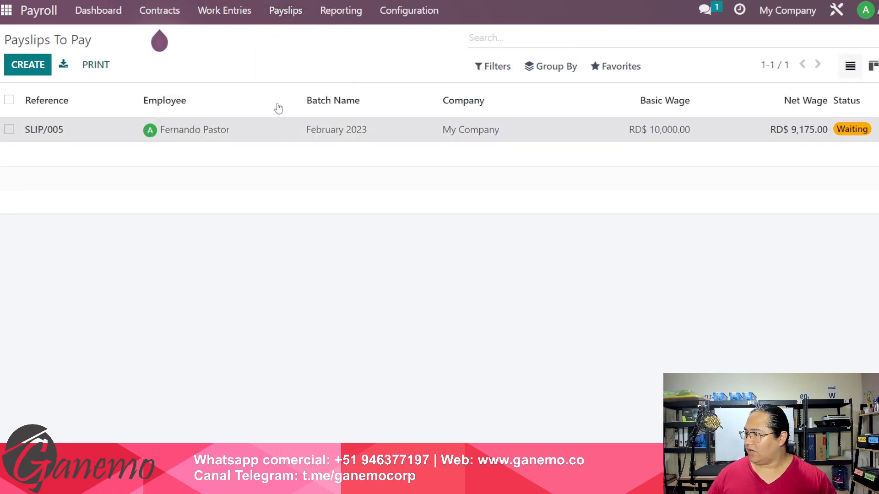
left_click(278, 120)
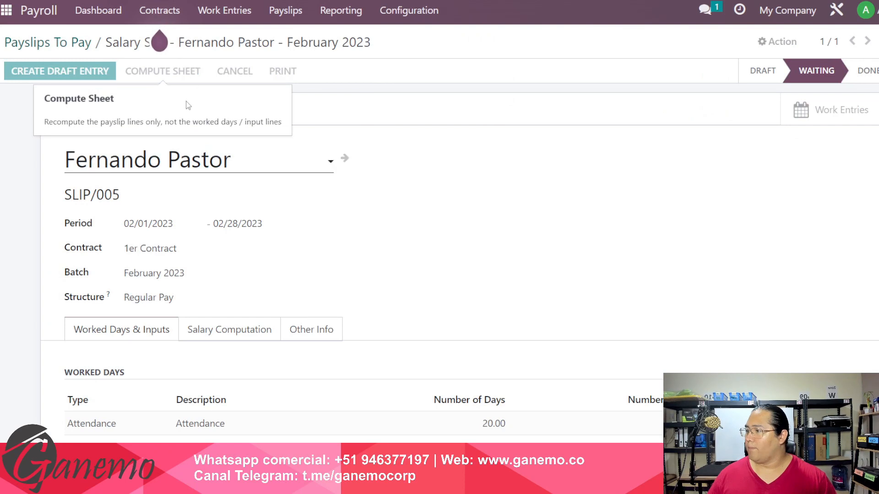
left_click(220, 331)
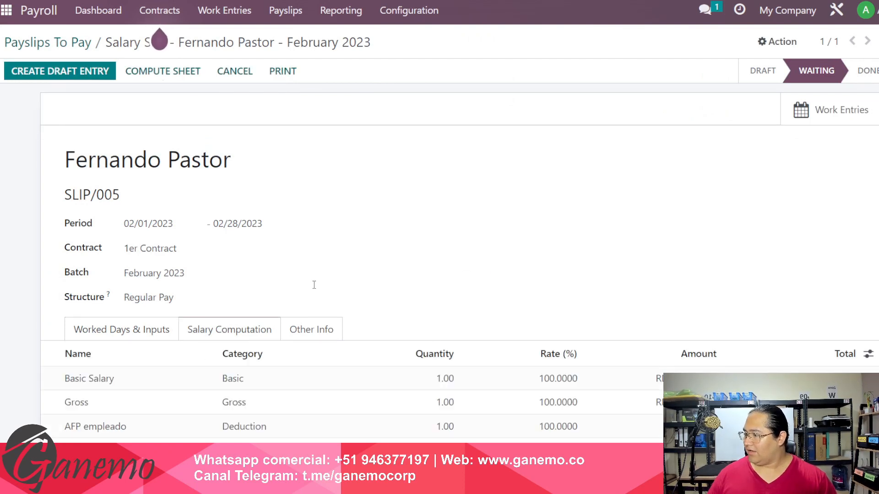
scroll(314, 284, "down", 5)
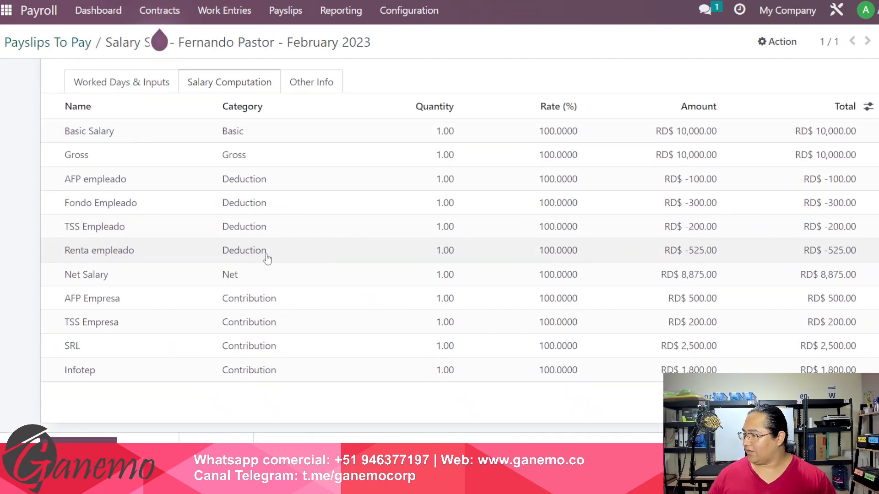
Step: Examine the Fondo Empleado deduction and the Net Salary total in the payslip's salary computation
left_click(115, 205)
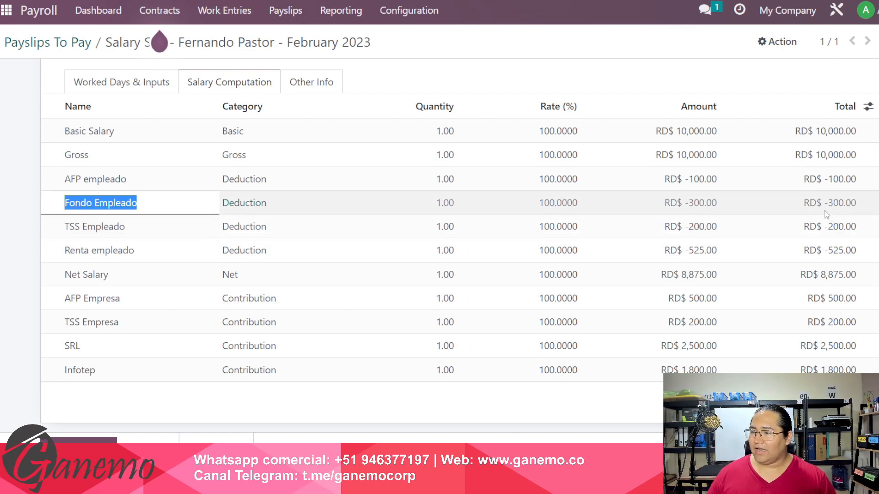
left_click(815, 405)
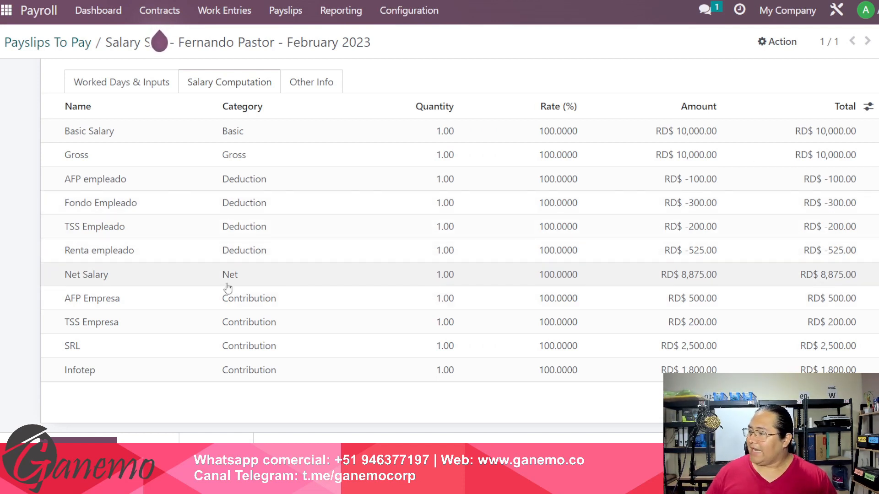
left_click_drag(820, 274, 858, 280)
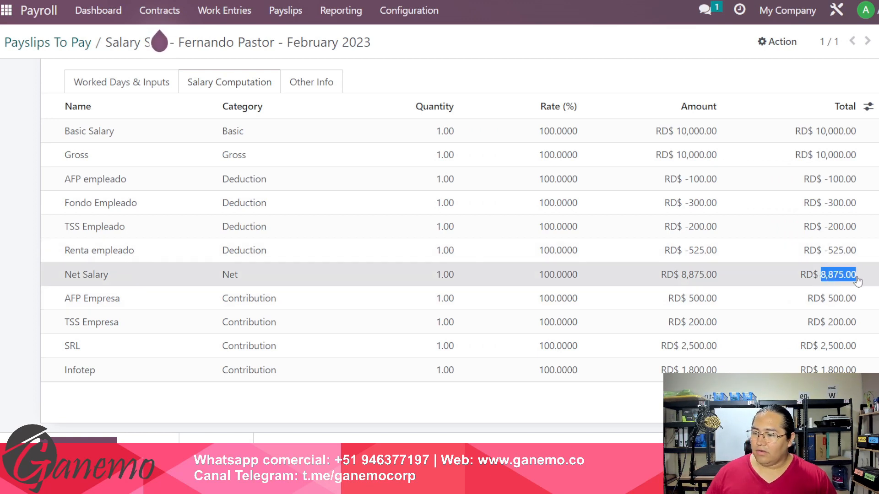
left_click(857, 280)
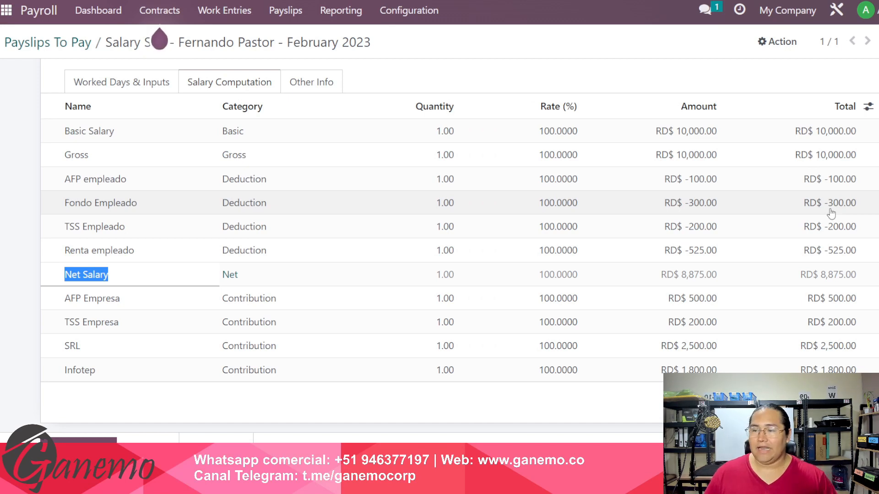
scroll(810, 220, "up", 2)
scroll(798, 218, "down", 1)
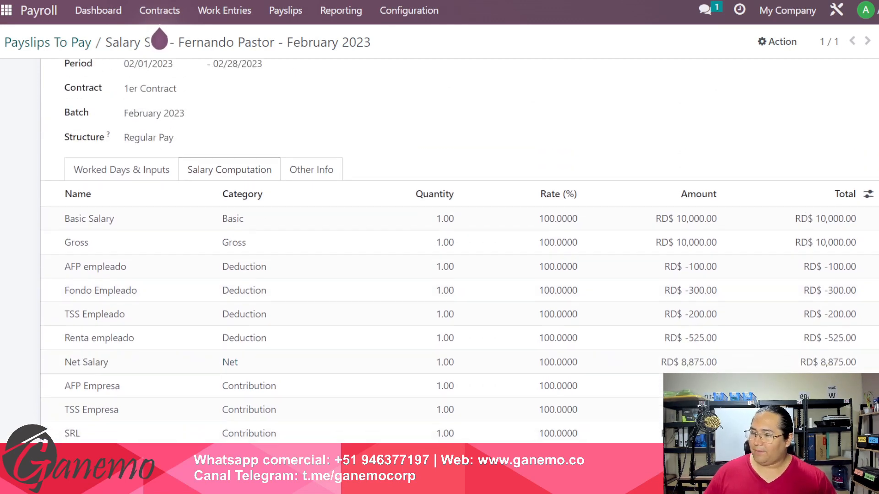
scroll(820, 188, "down", 2)
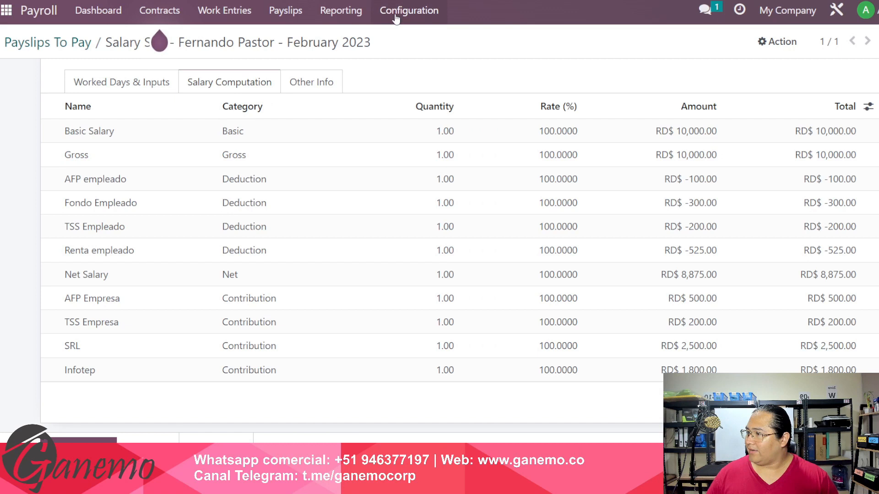
Step: Open the salary rules in a new browser tab and bring up the Python code of the Regular Pay rule Fondo Empleado
left_click(396, 17)
right_click(414, 182)
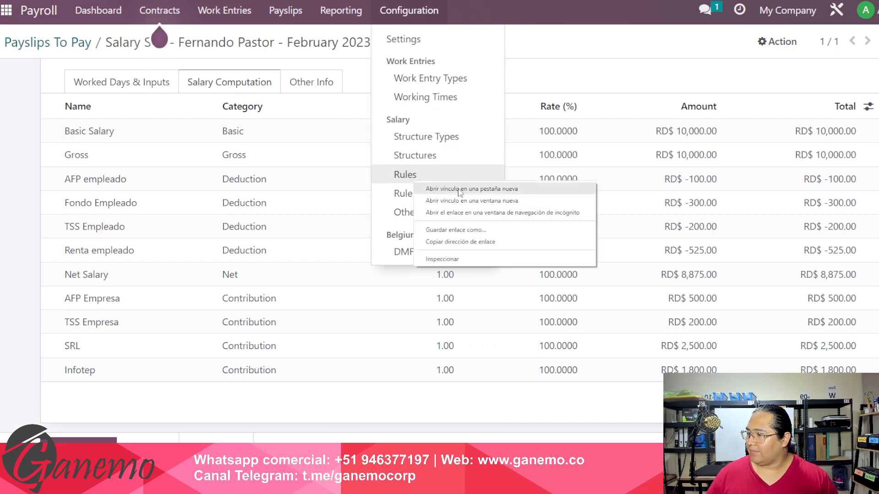
left_click(459, 189)
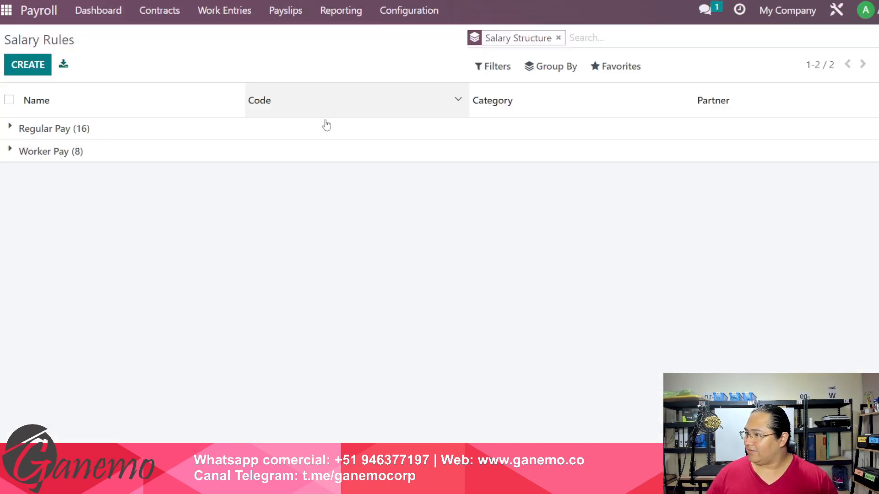
left_click(87, 132)
scroll(108, 315, "down", 2)
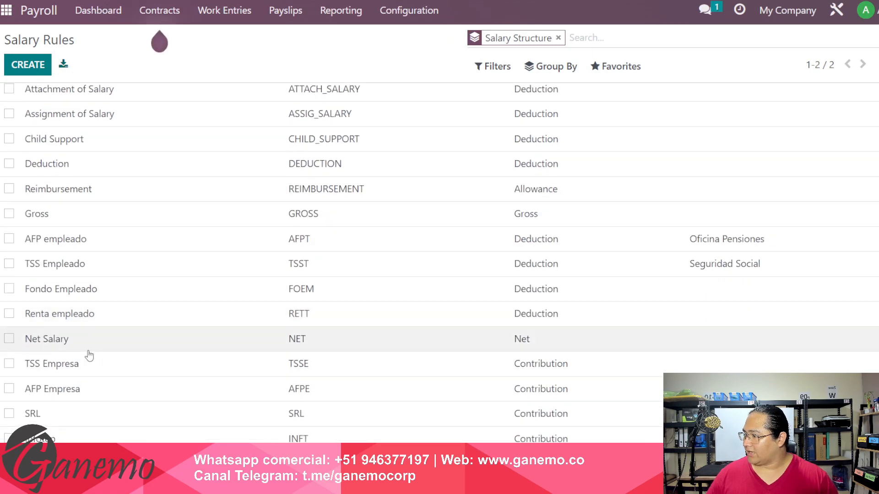
scroll(84, 308, "up", 2)
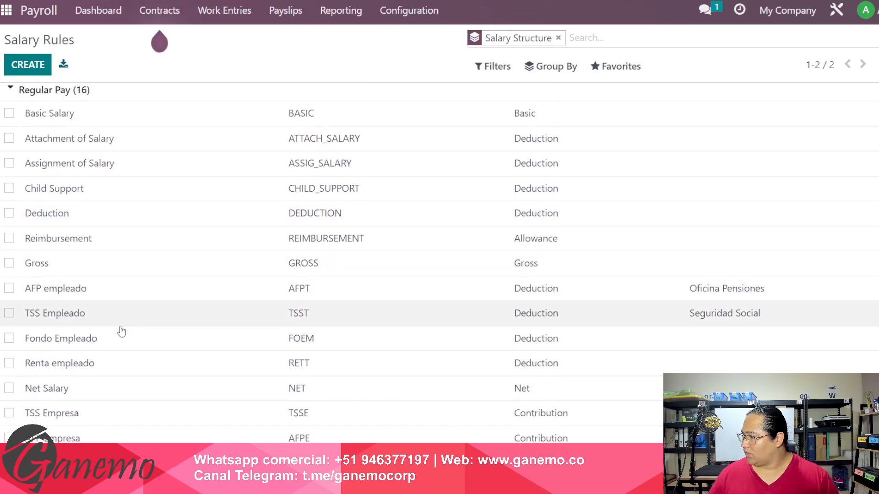
left_click(108, 340)
scroll(205, 284, "down", 5)
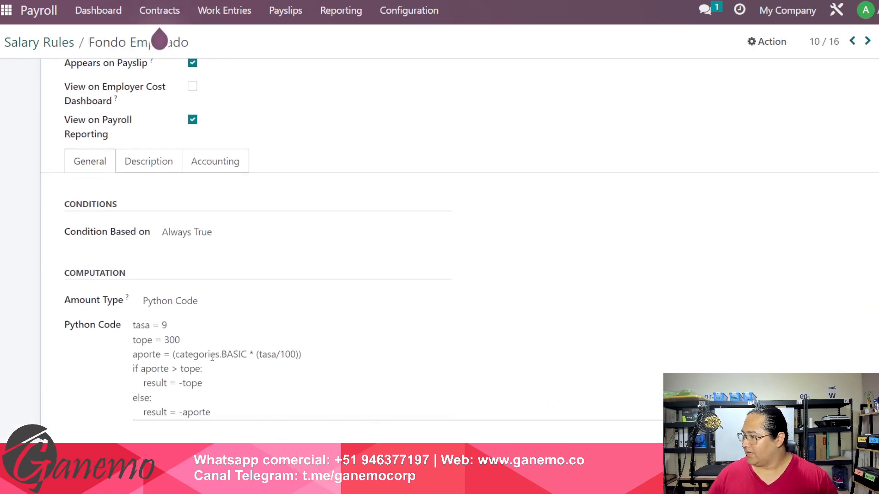
Step: Set the tope value in the Fondo Empleado rule's Python code to 5000 and save the rule
scroll(212, 358, "down", 1)
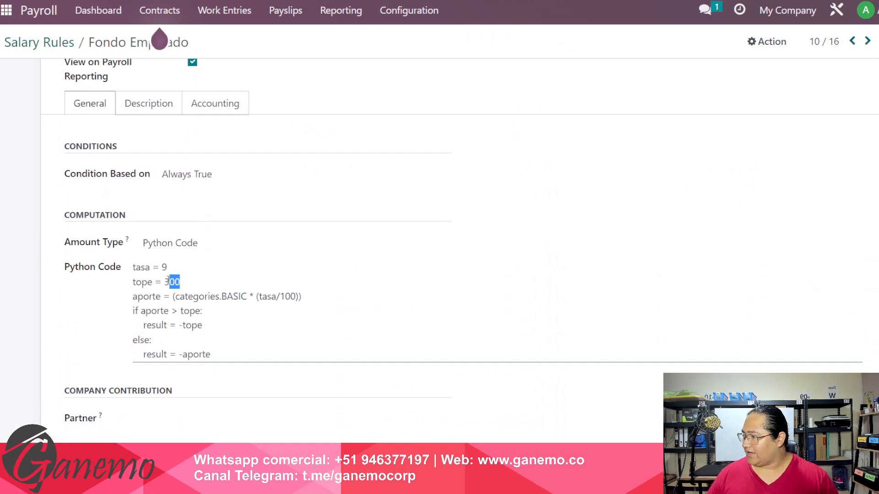
key("BackSpace")
type("000")
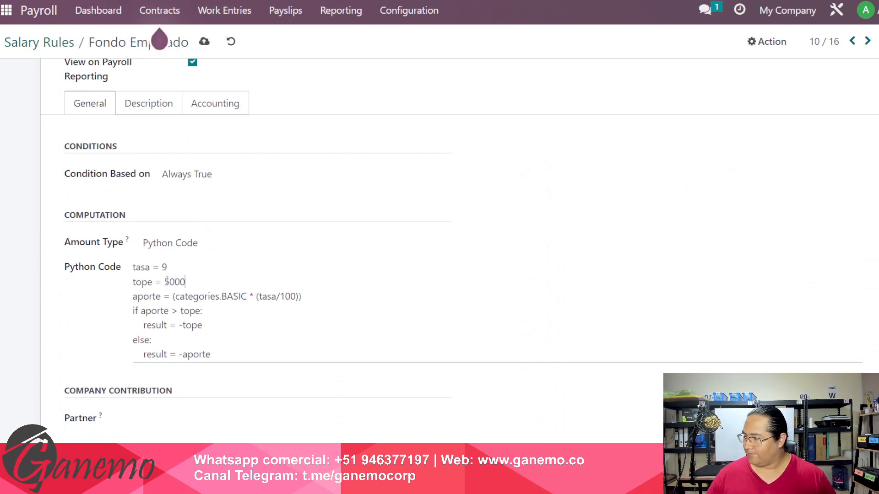
left_click(202, 42)
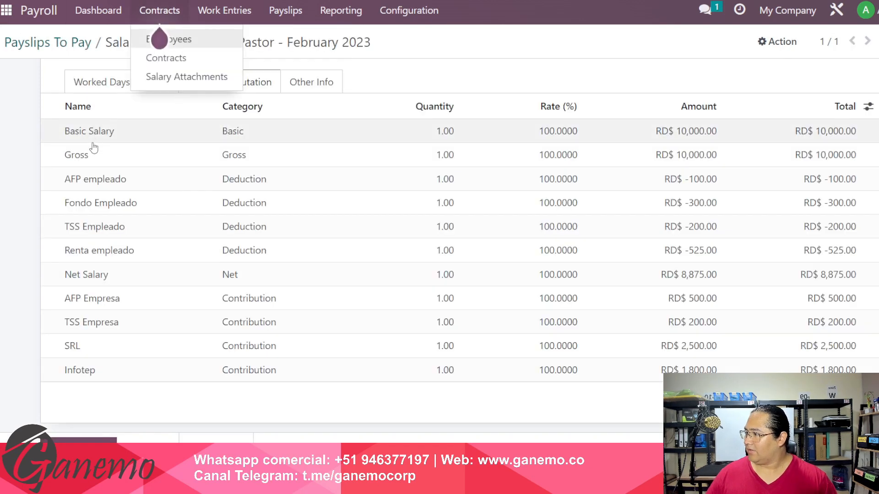
Step: Recompute the sheet of the February 2023 payslip and show its salary computation lines
scroll(174, 219, "up", 5)
left_click(270, 134)
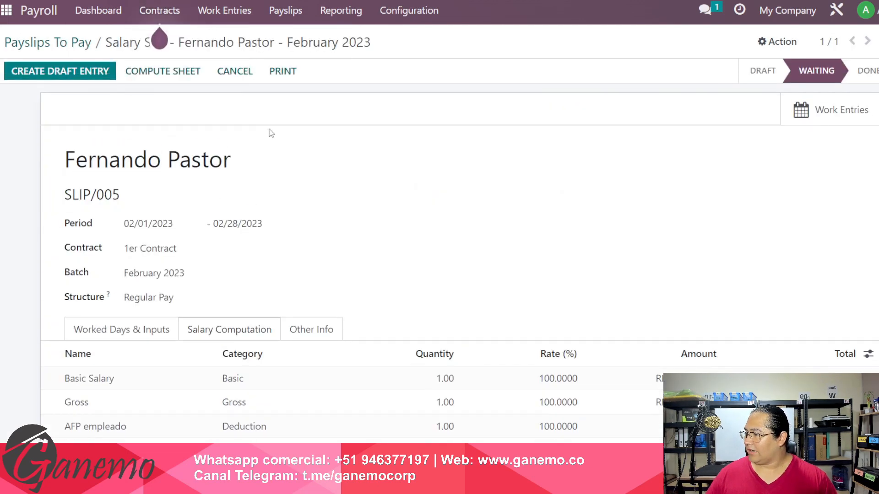
left_click(173, 73)
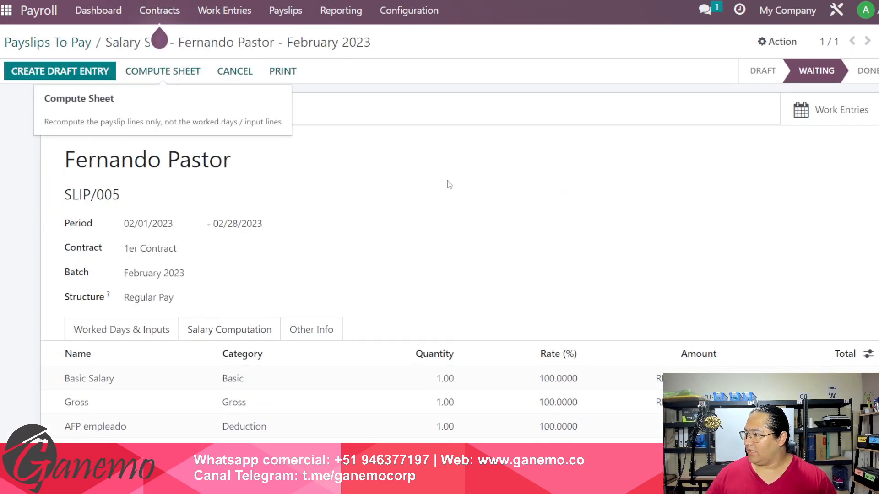
scroll(179, 196, "down", 4)
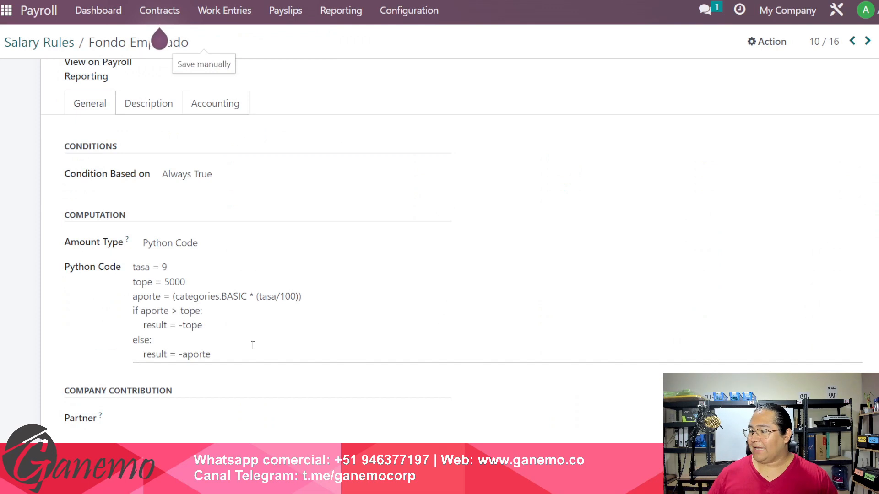
Step: Examine the Fondo Empleado rule's Python code, from the tasa and tope variables to the aporte formula and the if/else result
scroll(143, 322, "up", 2)
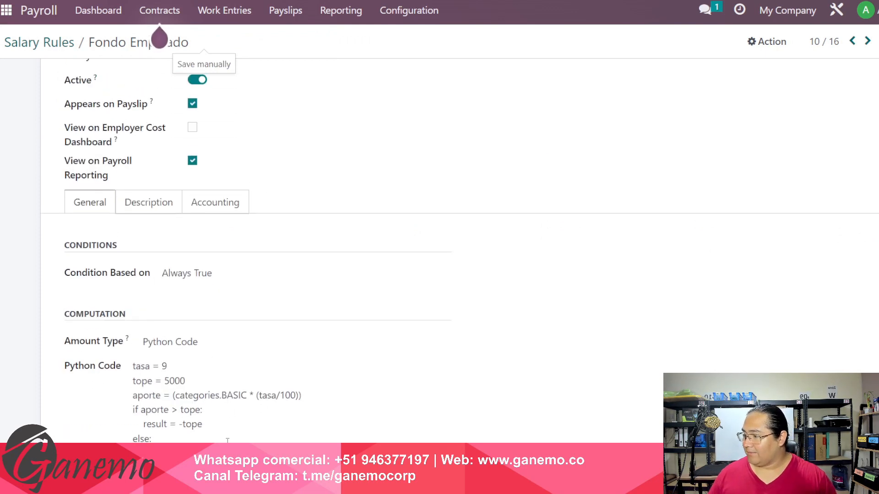
left_click_drag(212, 453, 116, 366)
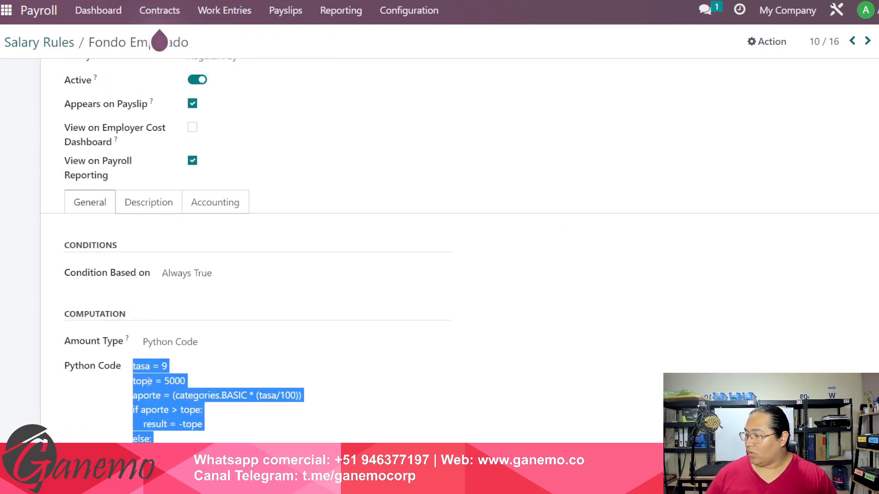
left_click(216, 411)
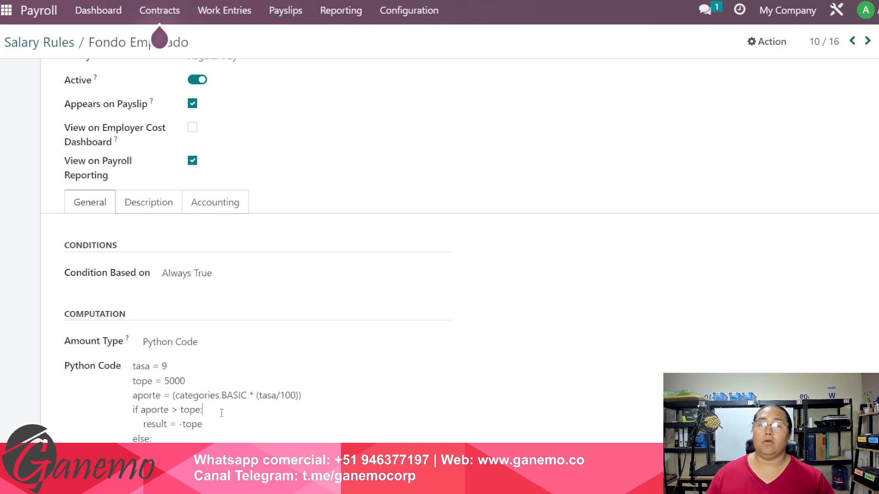
scroll(215, 346, "up", 1)
scroll(215, 346, "up", 2)
scroll(224, 341, "down", 4)
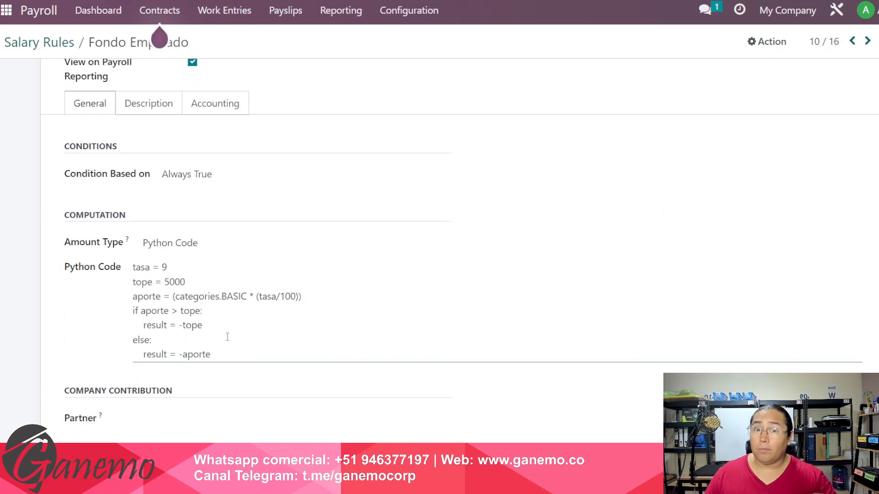
left_click(207, 287)
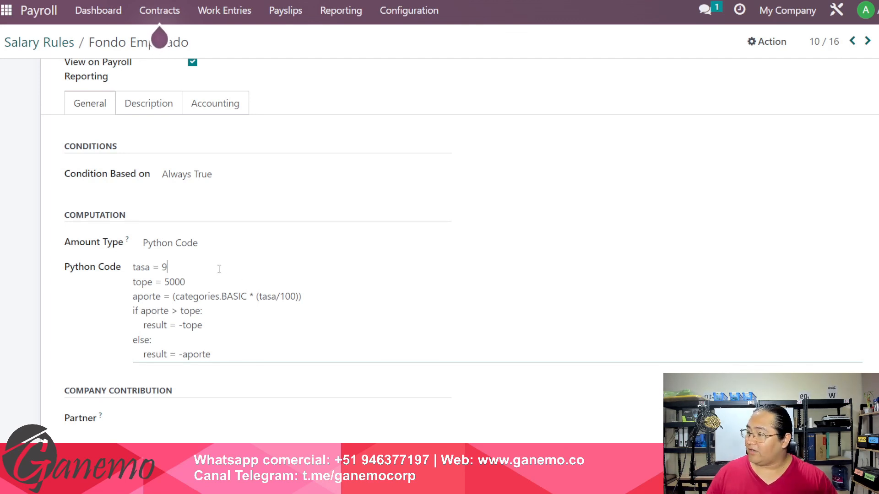
left_click_drag(202, 282, 113, 285)
left_click(218, 286)
left_click_drag(219, 287, 114, 261)
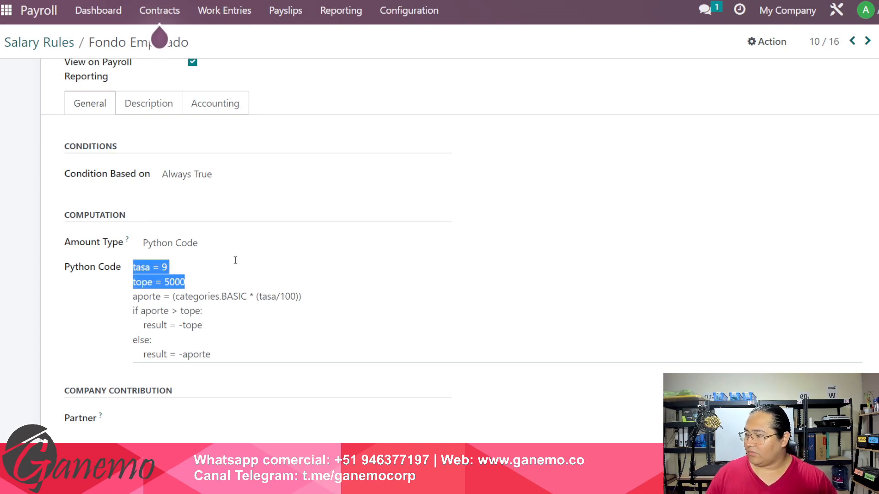
left_click(179, 280)
left_click_drag(136, 267, 246, 358)
left_click(169, 281)
left_click(144, 298)
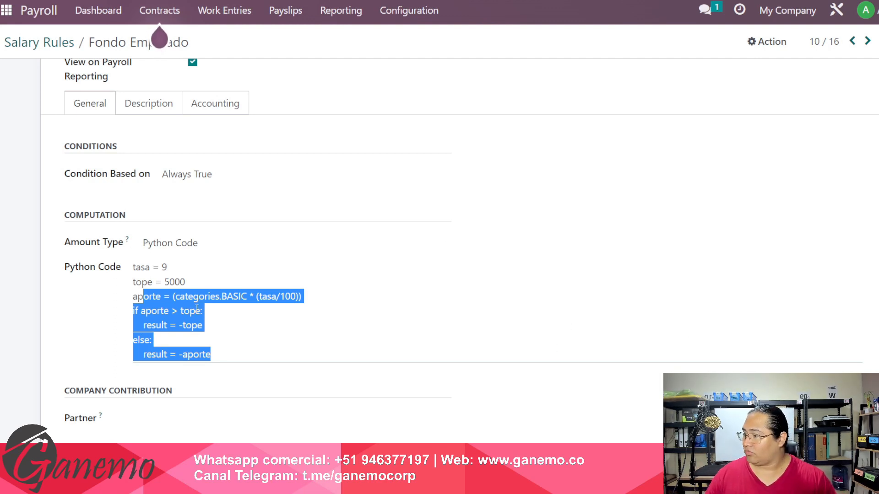
Step: Open the Reimbursement rule from the salary rules list, view its available amount types without changing them, and return to the list
left_click(41, 55)
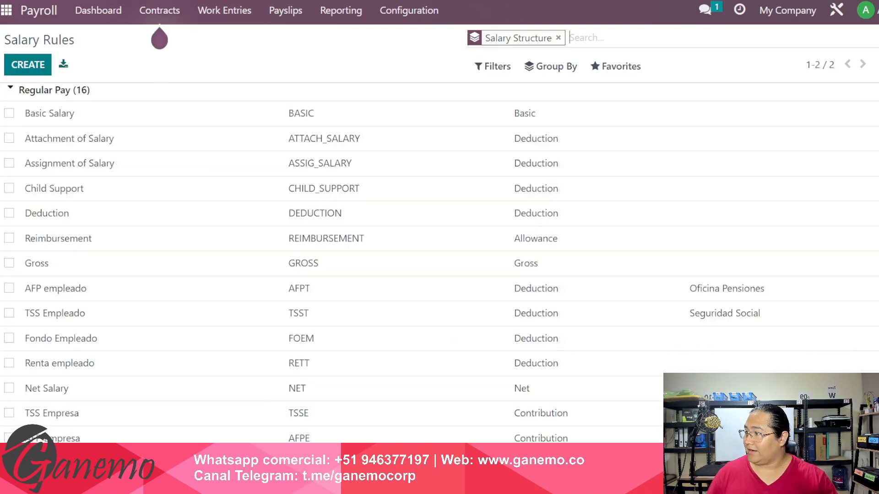
scroll(240, 227, "down", 2)
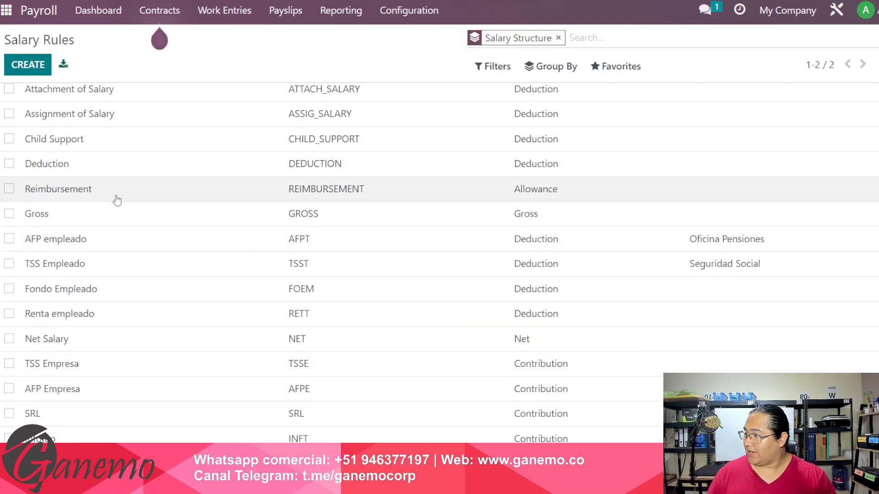
left_click(111, 191)
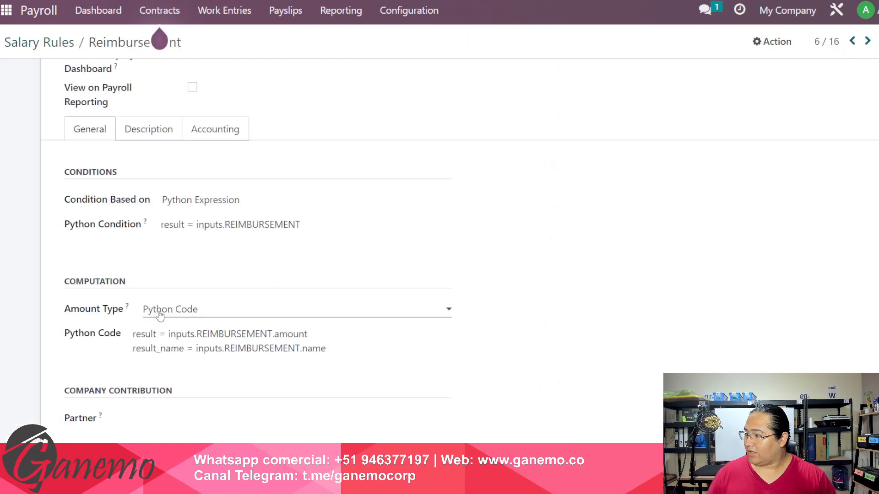
left_click(159, 312)
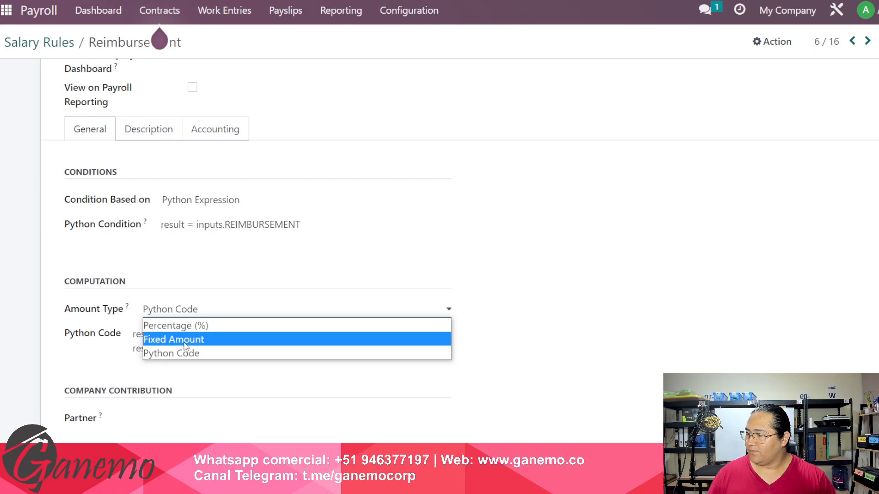
left_click(14, 301)
left_click(39, 42)
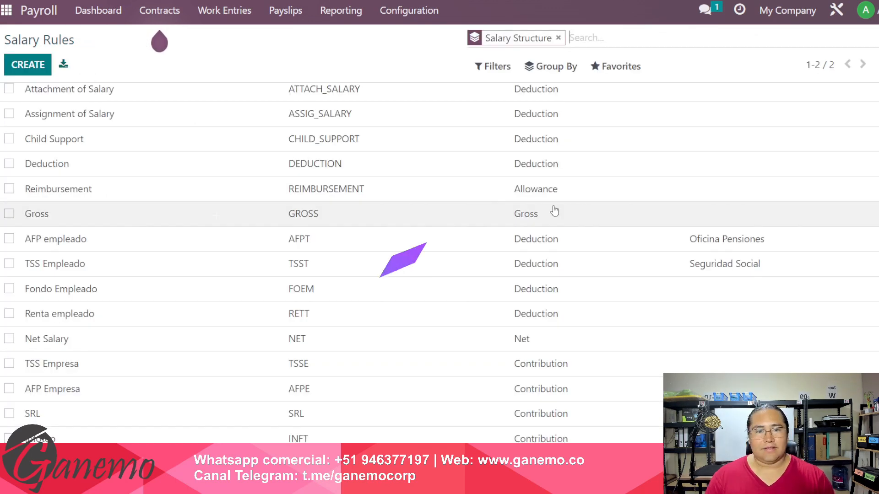